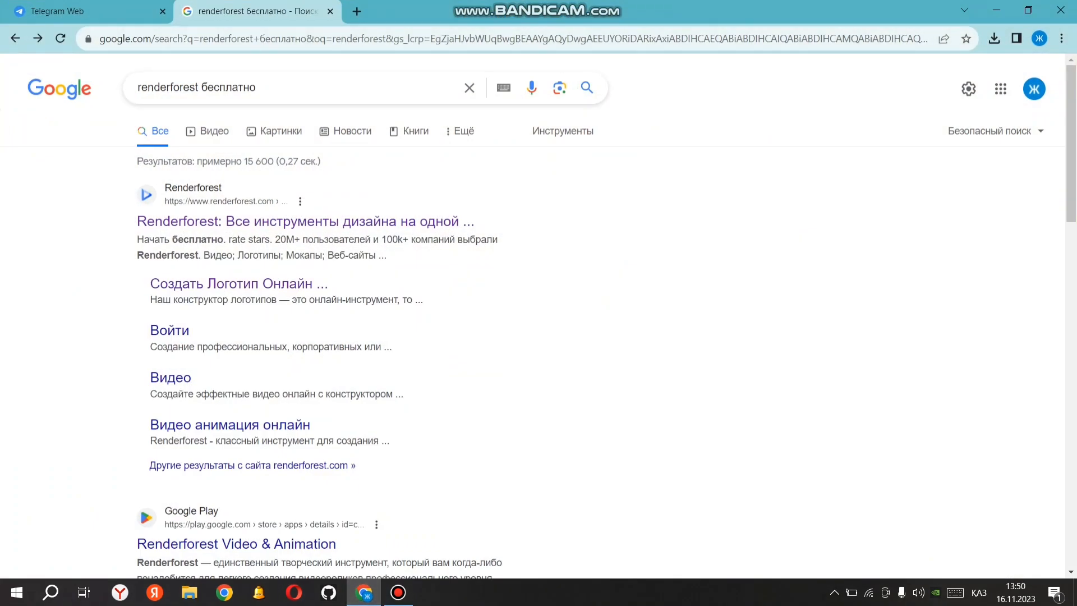
- Open the Renderforest site from the search results and go to its YouTuber (Ютубер) logo category
{"action": "left_click", "coordinate": [306, 222]}
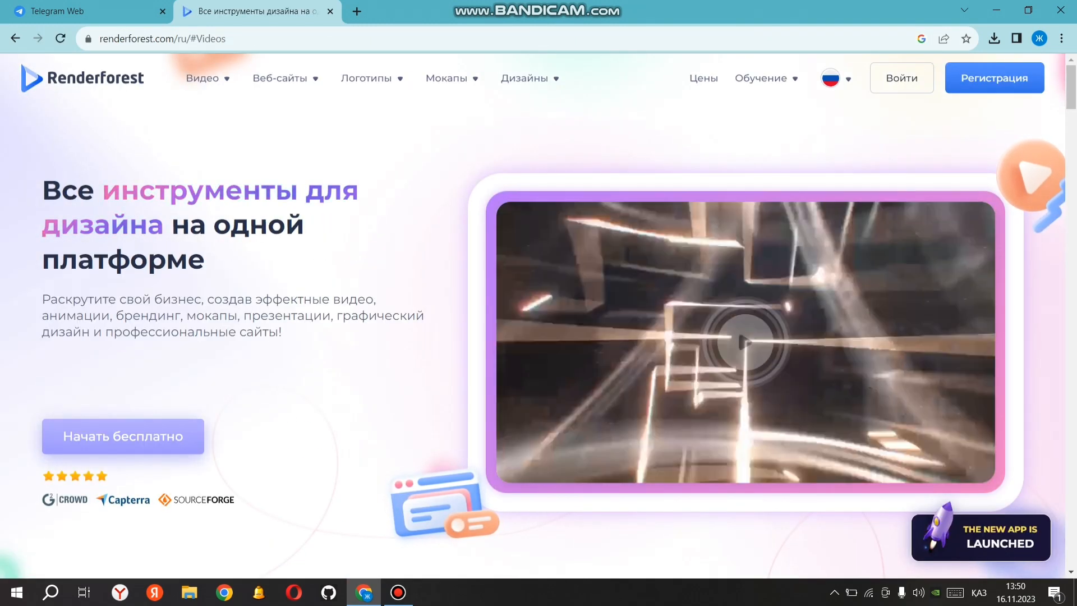
{"action": "mouse_move", "coordinate": [207, 79]}
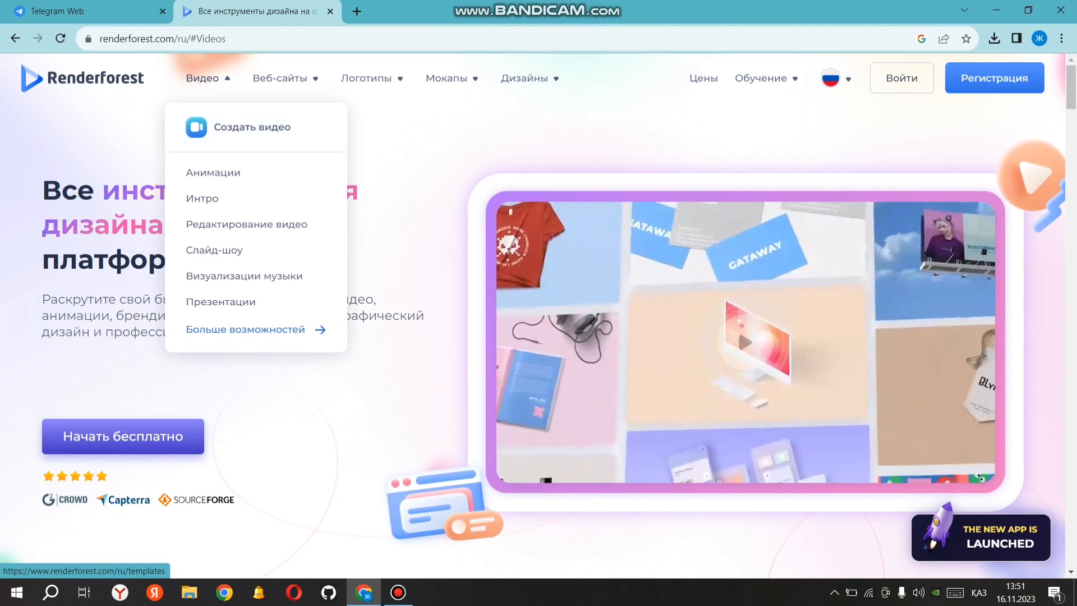
{"action": "mouse_move", "coordinate": [280, 78]}
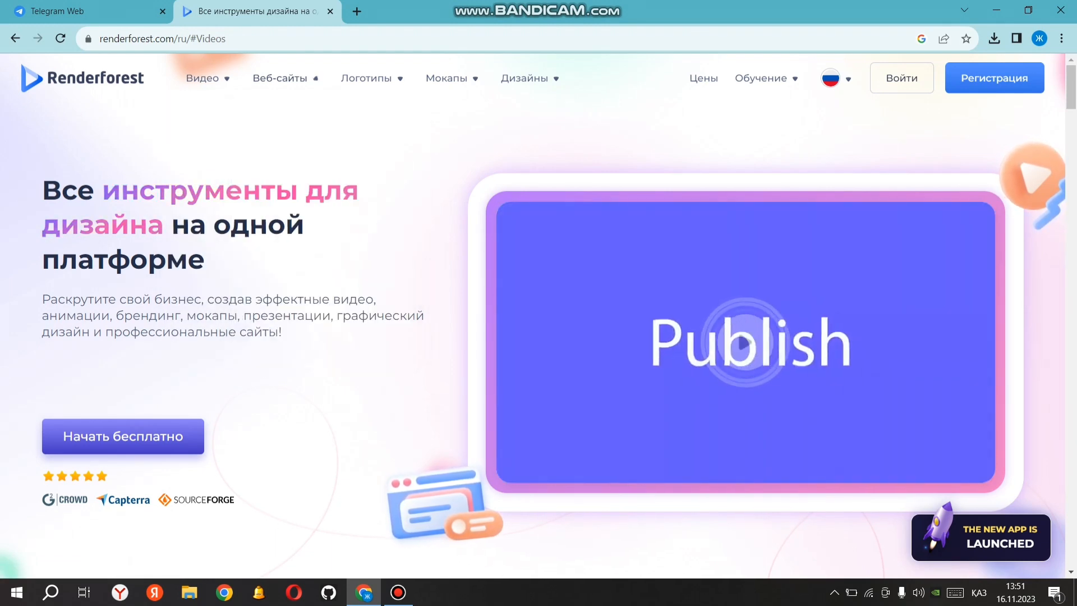
{"action": "mouse_move", "coordinate": [366, 78]}
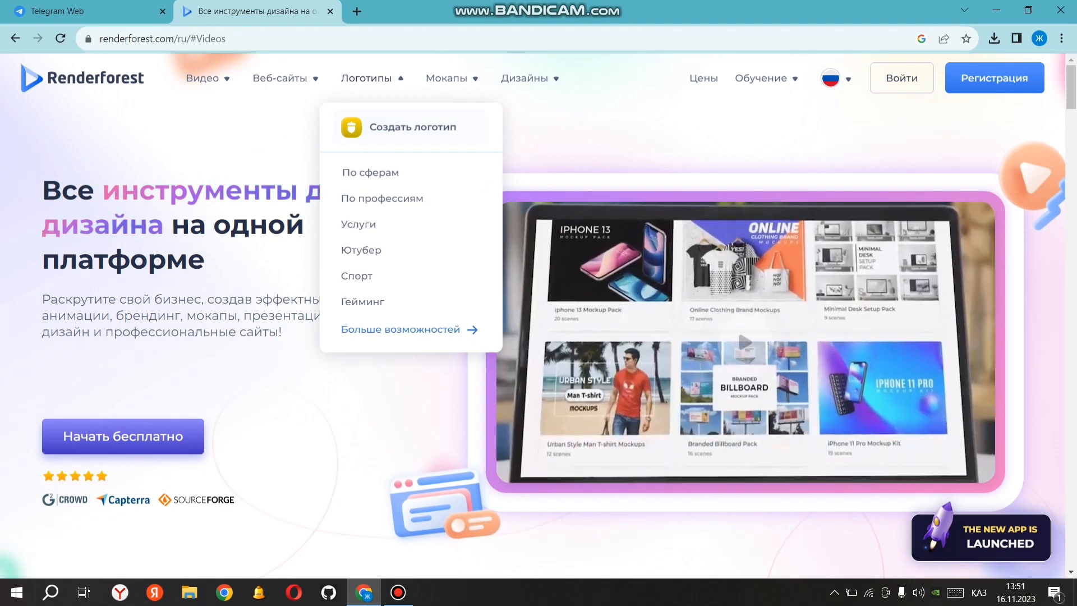
{"action": "mouse_move", "coordinate": [447, 78]}
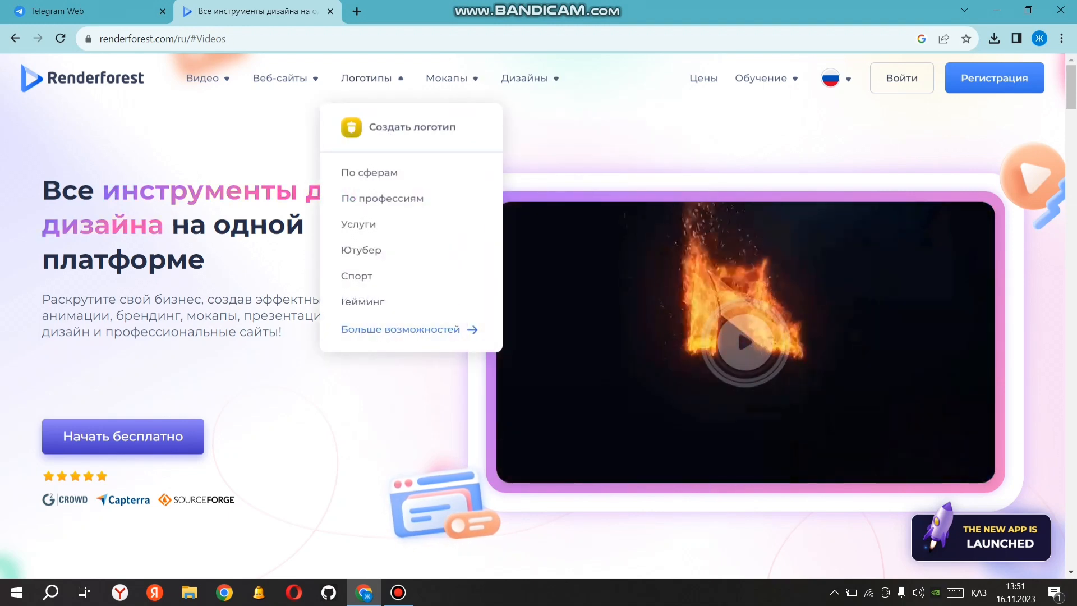
{"action": "left_click", "coordinate": [364, 250]}
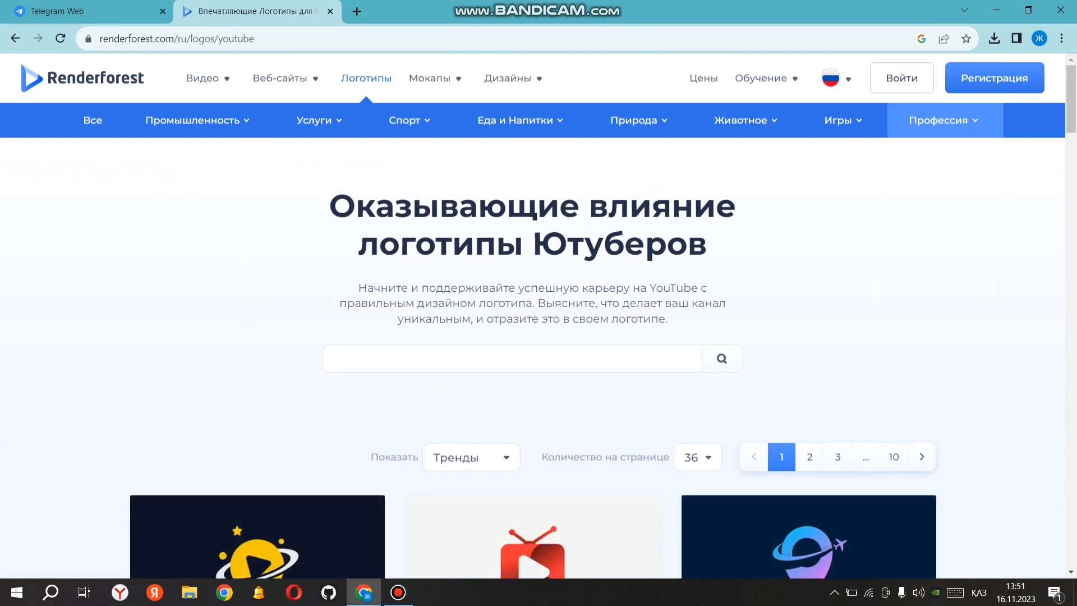
- Look through the YouTuber logo templates, and search the logo catalogue for "компьютер"
{"action": "scroll", "coordinate": [532, 370], "scroll_direction": "down", "scroll_amount": 3}
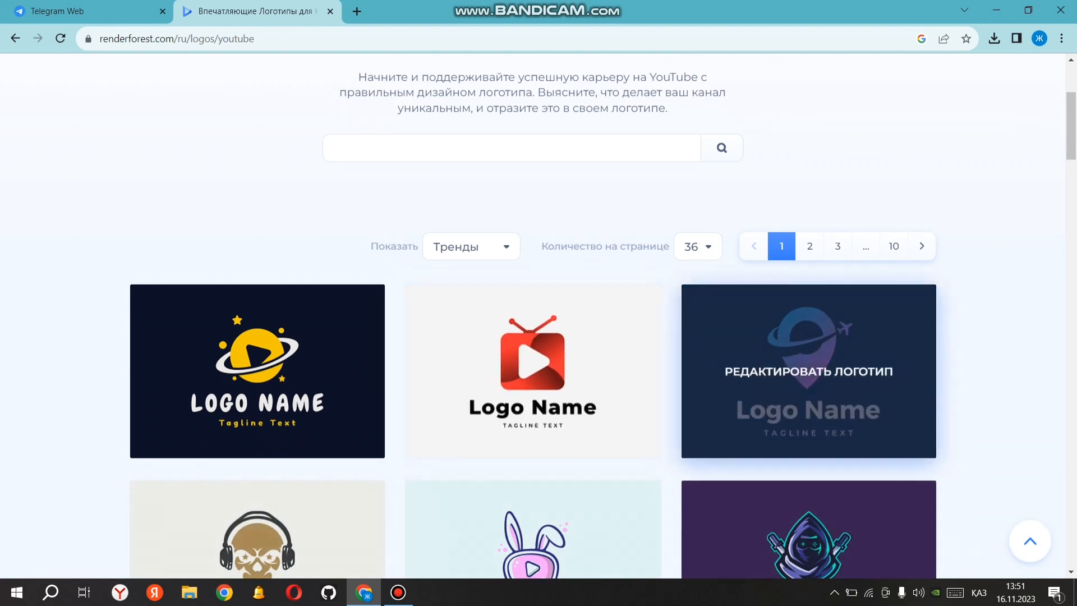
{"action": "scroll", "coordinate": [533, 336], "scroll_direction": "down", "scroll_amount": 3}
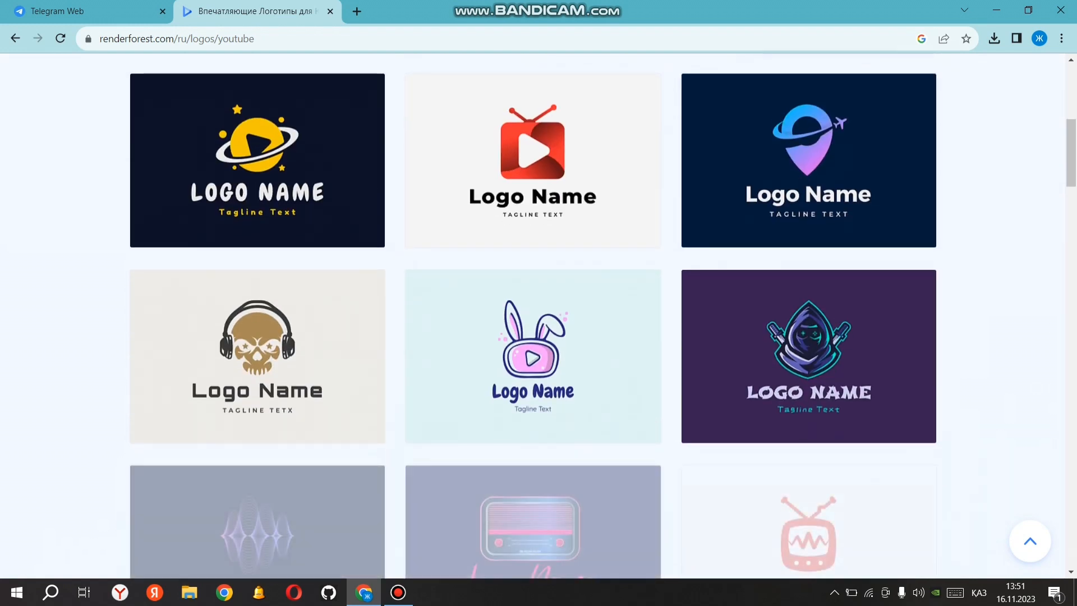
{"action": "scroll", "coordinate": [532, 337], "scroll_direction": "down", "scroll_amount": 2}
{"action": "scroll", "coordinate": [533, 314], "scroll_direction": "down", "scroll_amount": 3}
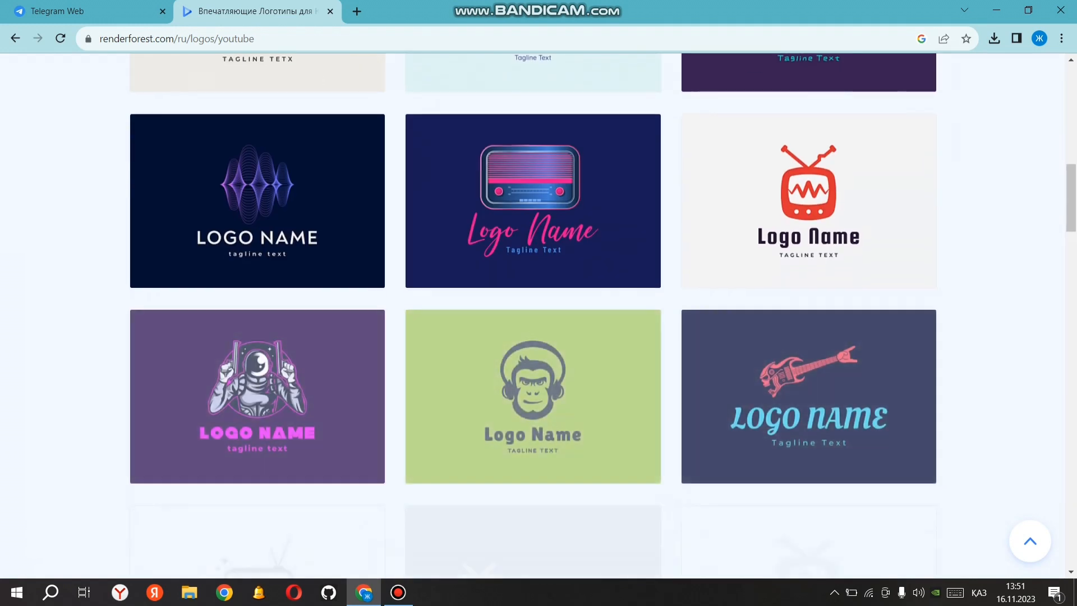
{"action": "scroll", "coordinate": [533, 314], "scroll_direction": "down", "scroll_amount": 6}
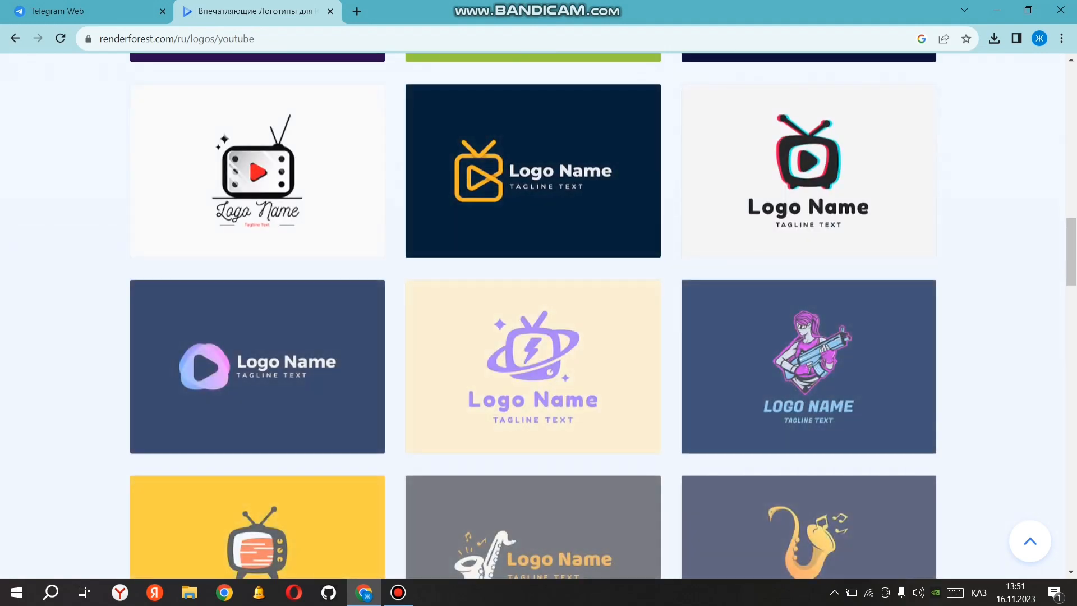
{"action": "scroll", "coordinate": [532, 314], "scroll_direction": "down", "scroll_amount": 5}
{"action": "scroll", "coordinate": [533, 314], "scroll_direction": "up", "scroll_amount": 20}
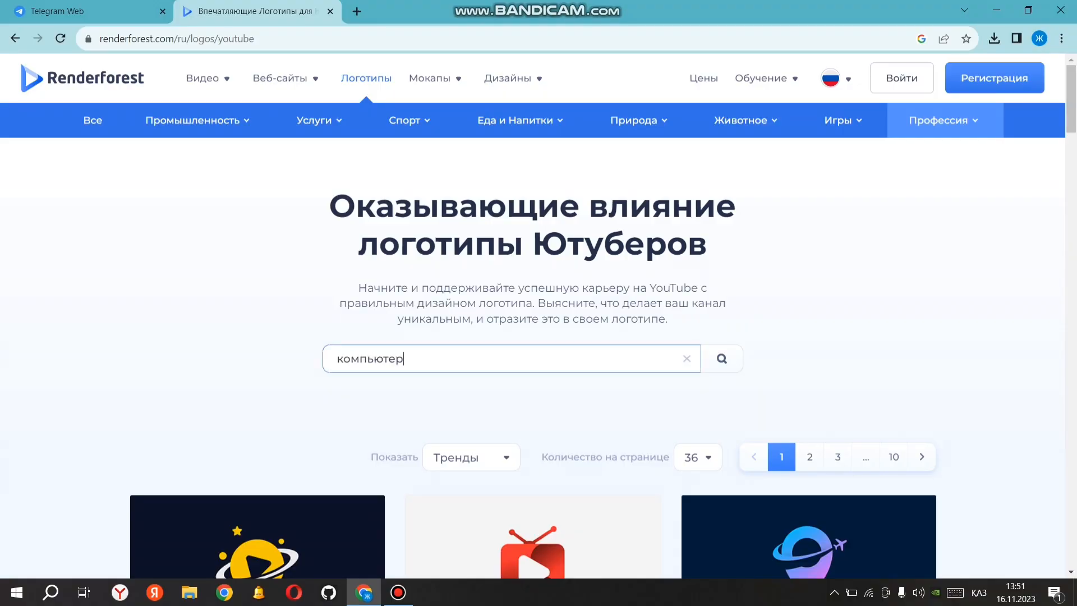
{"action": "key", "text": "Return"}
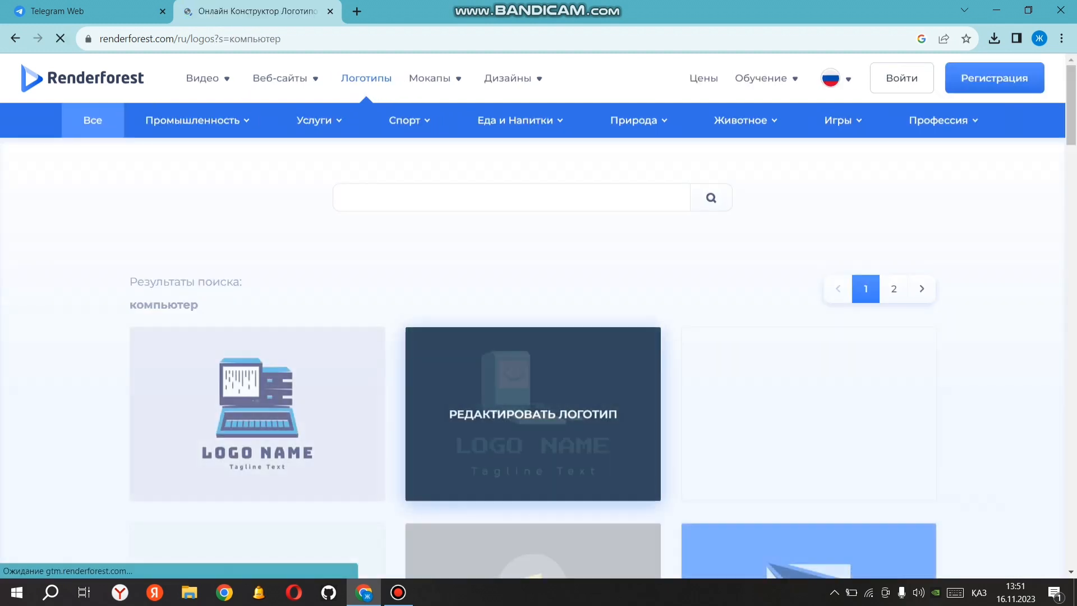
- Browse the logo results and open the dark teal template with the connected-drops icon for editing
{"action": "scroll", "coordinate": [532, 314], "scroll_direction": "down", "scroll_amount": 4}
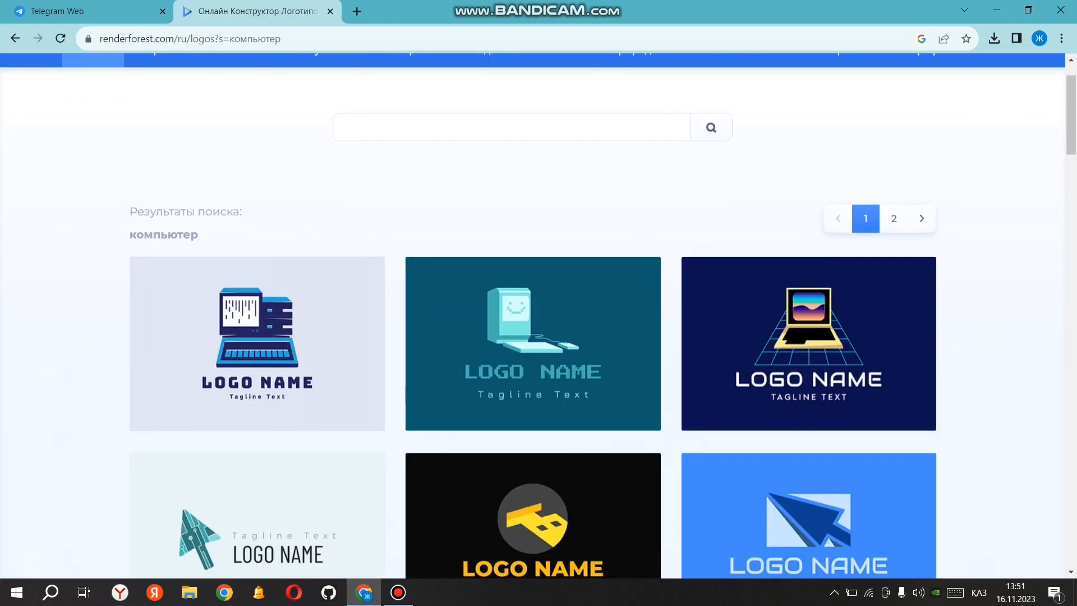
{"action": "scroll", "coordinate": [532, 314], "scroll_direction": "down", "scroll_amount": 3}
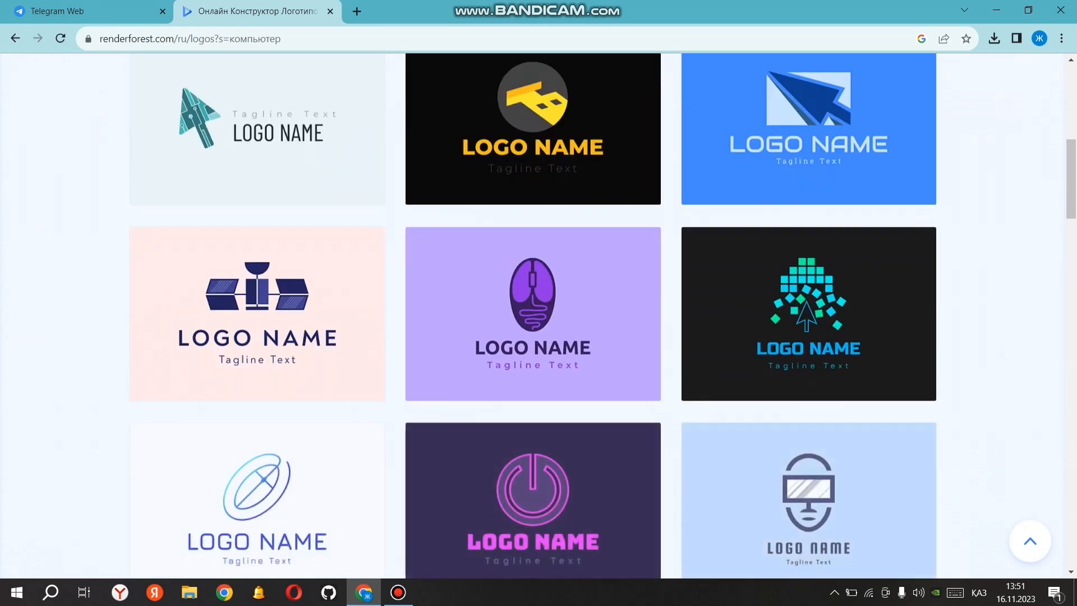
{"action": "scroll", "coordinate": [533, 314], "scroll_direction": "down", "scroll_amount": 6}
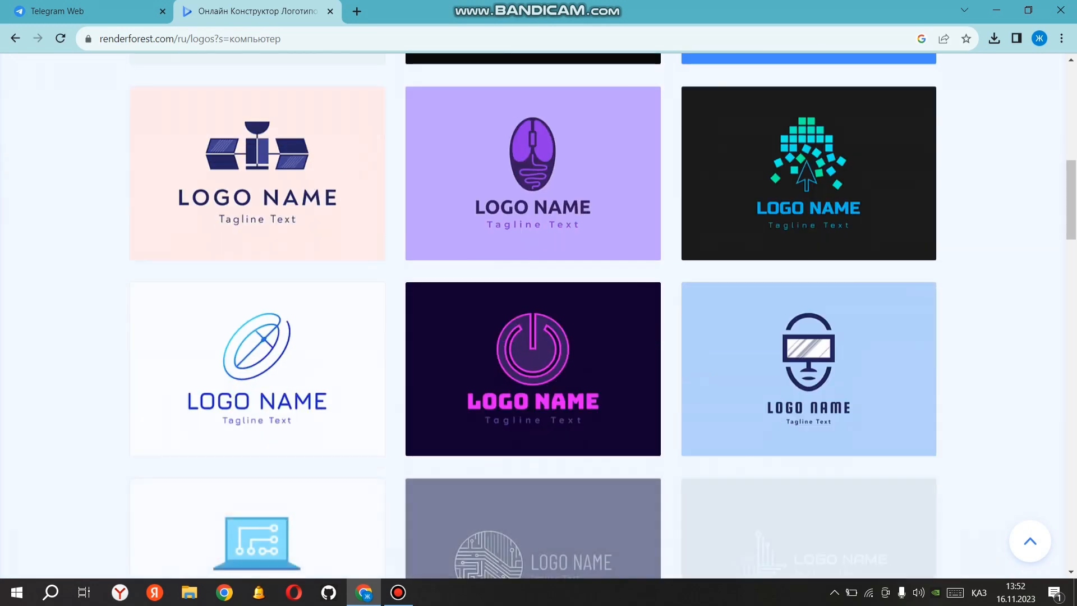
{"action": "scroll", "coordinate": [533, 314], "scroll_direction": "down", "scroll_amount": 3}
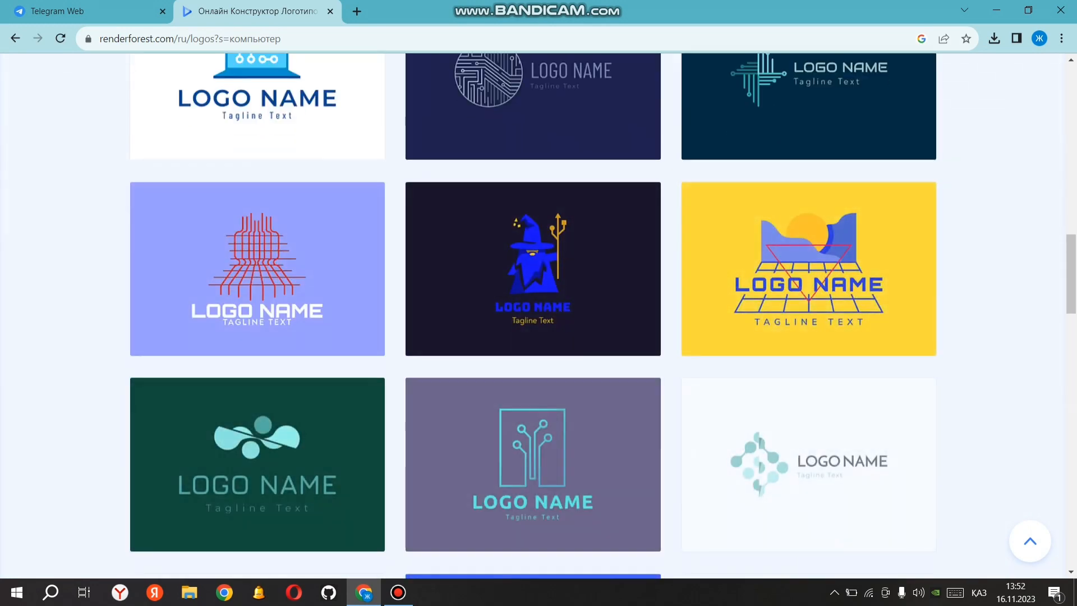
{"action": "scroll", "coordinate": [533, 314], "scroll_direction": "down", "scroll_amount": 3}
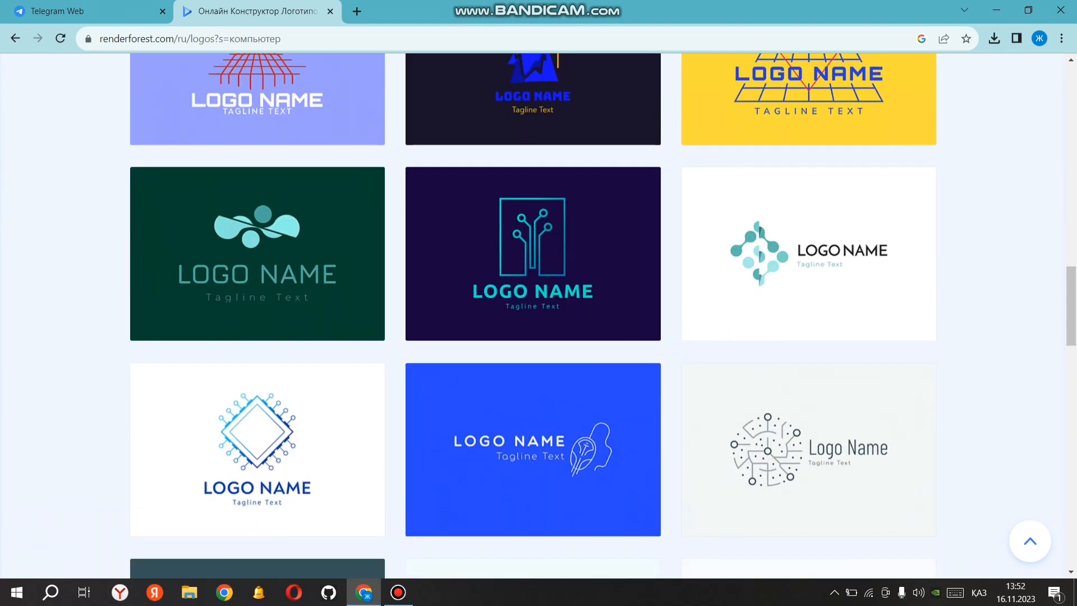
{"action": "scroll", "coordinate": [533, 314], "scroll_direction": "down", "scroll_amount": 4}
{"action": "scroll", "coordinate": [533, 314], "scroll_direction": "down", "scroll_amount": 4}
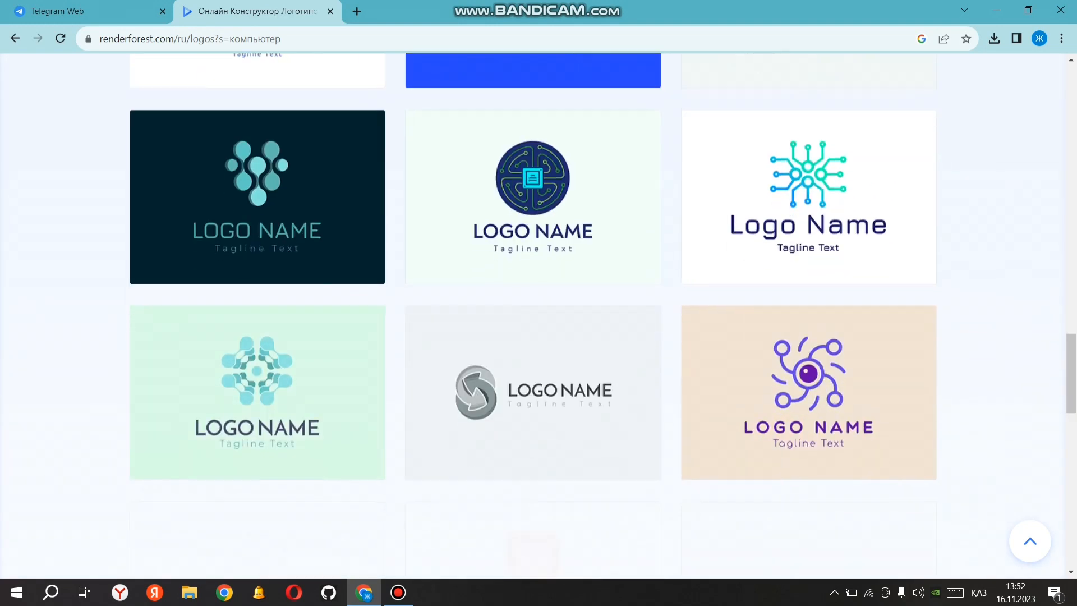
{"action": "scroll", "coordinate": [532, 314], "scroll_direction": "down", "scroll_amount": 1}
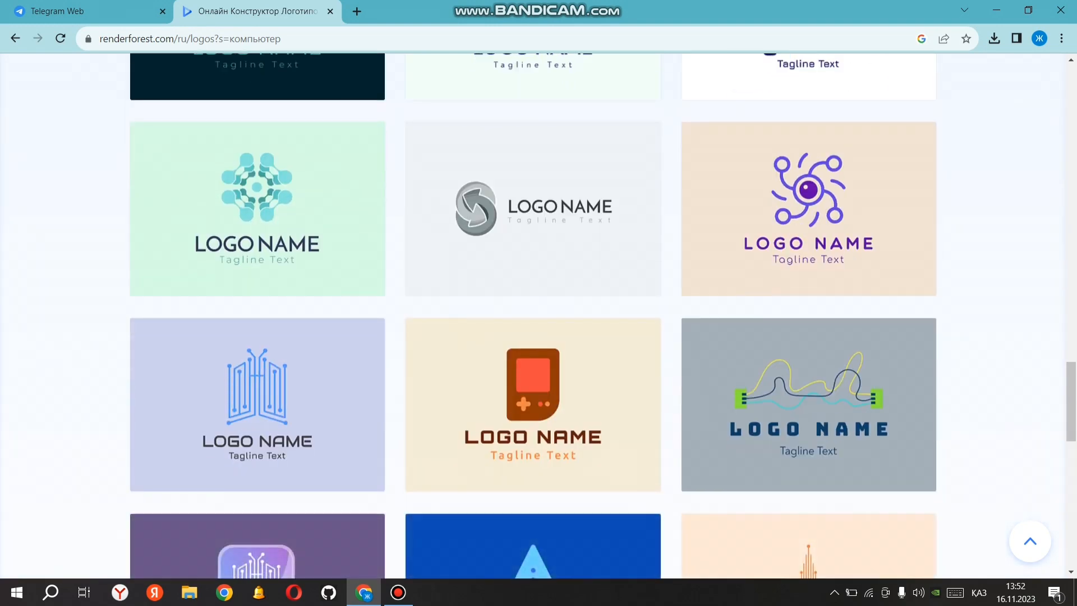
{"action": "scroll", "coordinate": [533, 314], "scroll_direction": "down", "scroll_amount": 5}
{"action": "scroll", "coordinate": [257, 364], "scroll_direction": "up", "scroll_amount": 10}
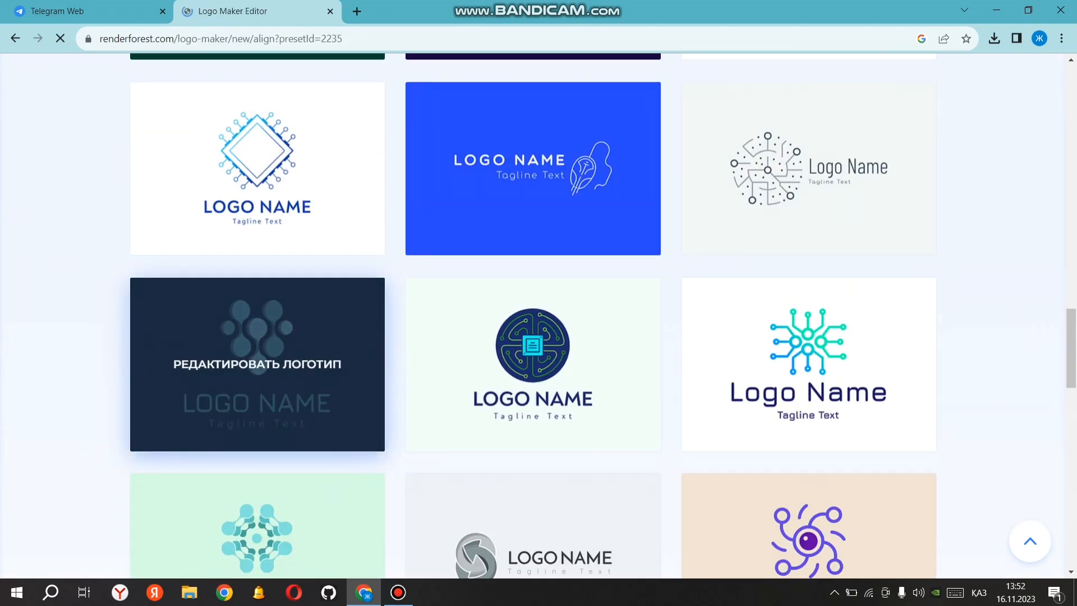
- Replace the logo name text with "КОМПЬЮТЕРМЕН ЖҰМЫС" and centre it beneath the icon
{"action": "left_click", "coordinate": [656, 401]}
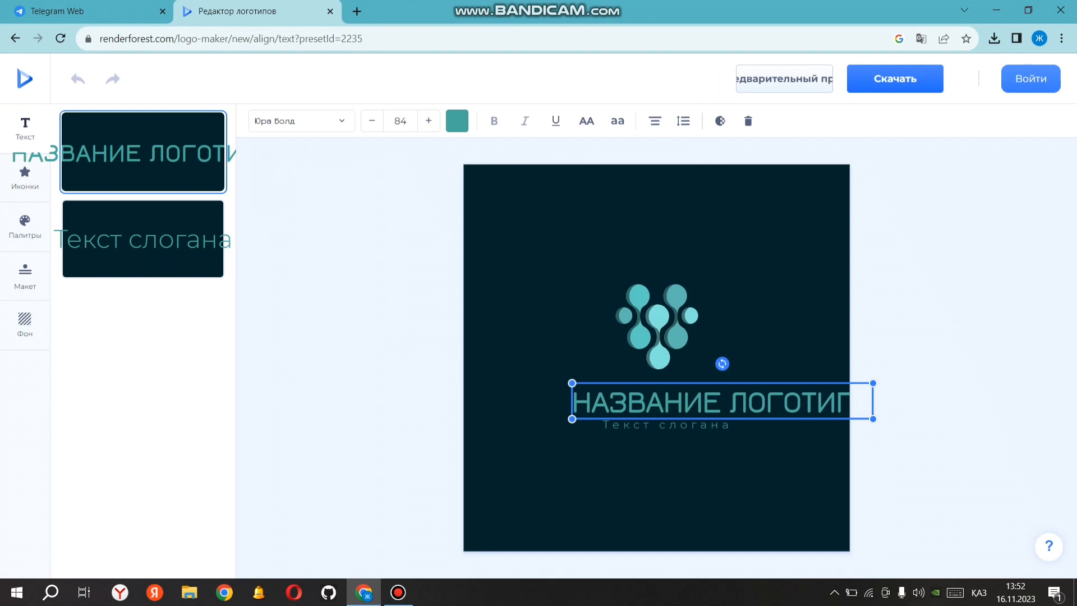
{"action": "double_click", "coordinate": [656, 401]}
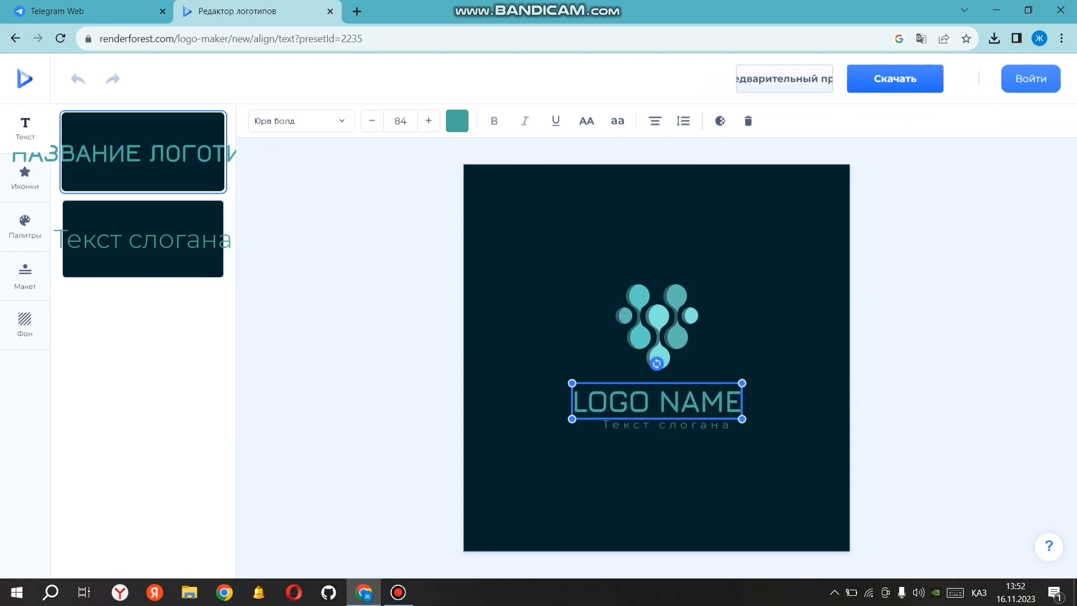
{"action": "left_click", "coordinate": [26, 128]}
{"action": "left_click", "coordinate": [757, 235]}
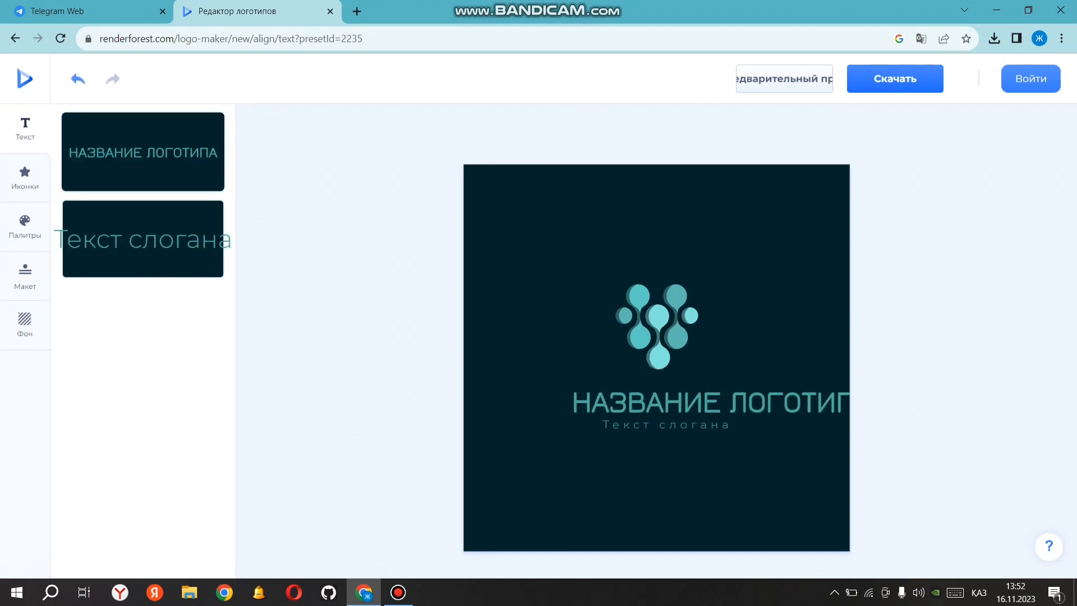
{"action": "left_click", "coordinate": [722, 402]}
{"action": "right_click", "coordinate": [757, 186]}
{"action": "left_click_drag", "start_coordinate": [722, 402], "coordinate": [723, 400]}
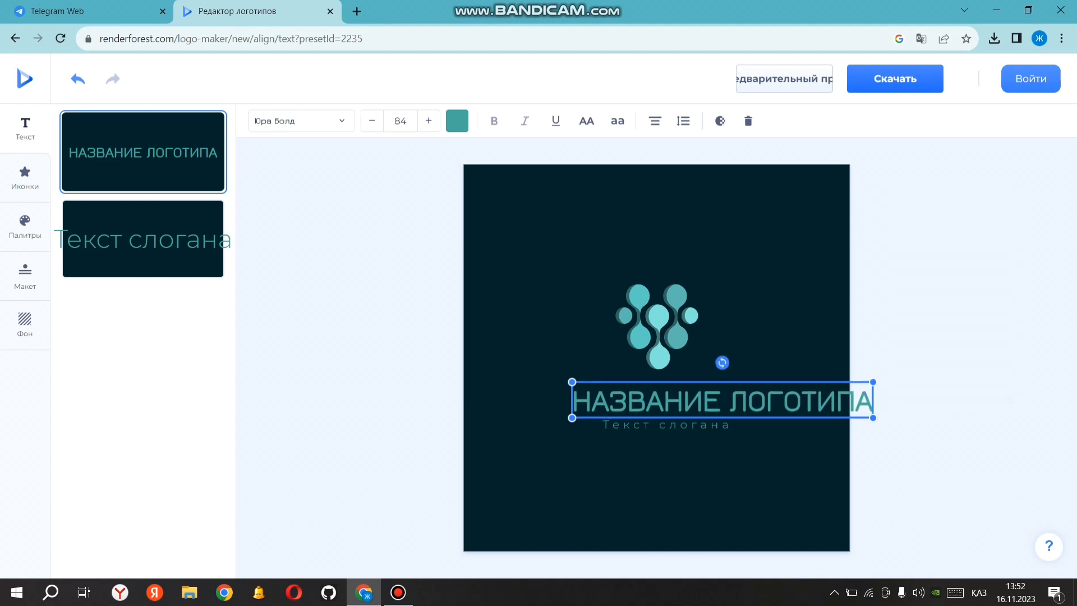
{"action": "key", "text": "BackSpace"}
{"action": "key", "text": "BackSpace"}
{"action": "key", "text": "BackSpace"}
{"action": "key", "text": "BackSpace"}
{"action": "key", "text": "BackSpace"}
{"action": "key", "text": "BackSpace"}
{"action": "key", "text": "BackSpace"}
{"action": "key", "text": "BackSpace"}
{"action": "key", "text": "BackSpace"}
{"action": "key", "text": "BackSpace"}
{"action": "key", "text": "BackSpace"}
{"action": "key", "text": "BackSpace"}
{"action": "key", "text": "BackSpace"}
{"action": "key", "text": "BackSpace"}
{"action": "key", "text": "BackSpace"}
{"action": "key", "text": "BackSpace"}
{"action": "key", "text": "BackSpace"}
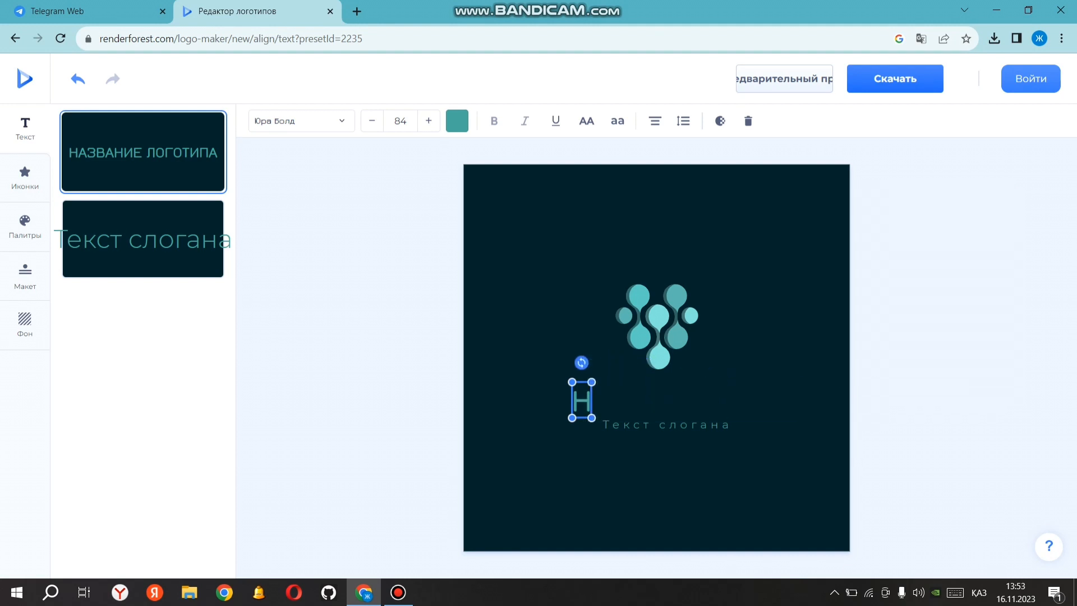
{"action": "type", "text": "КМП"}
{"action": "key", "text": "BackSpace"}
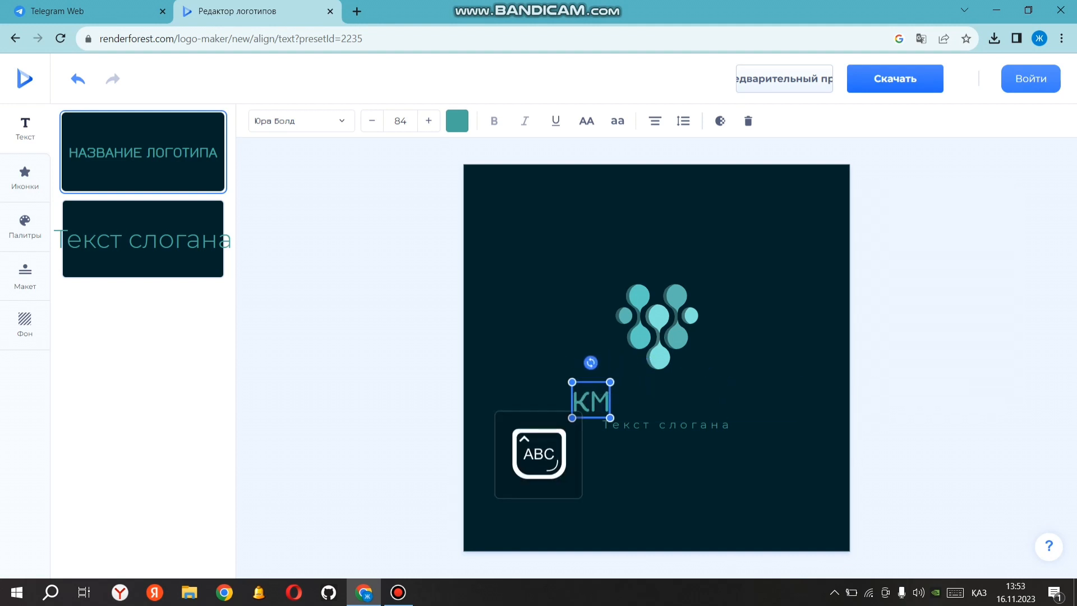
{"action": "key", "text": "BackSpace"}
{"action": "type", "text": "ОМПЬЮТЕРМЕН ЖҰМЫС"}
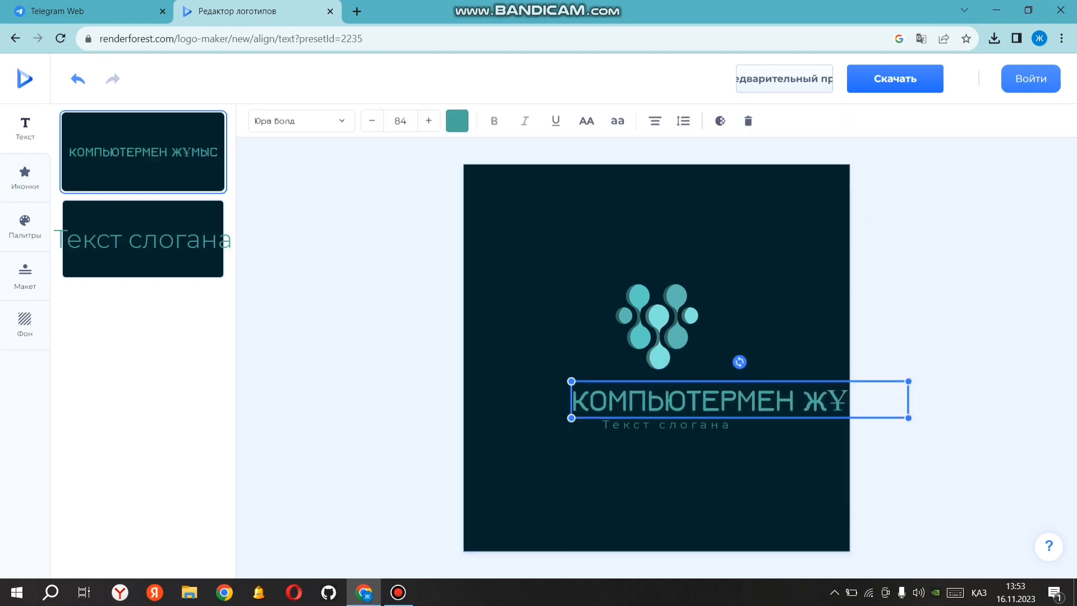
- Replace the tagline placeholder with the author's full name in capitals and centre it below the logo name
{"action": "left_click", "coordinate": [665, 425]}
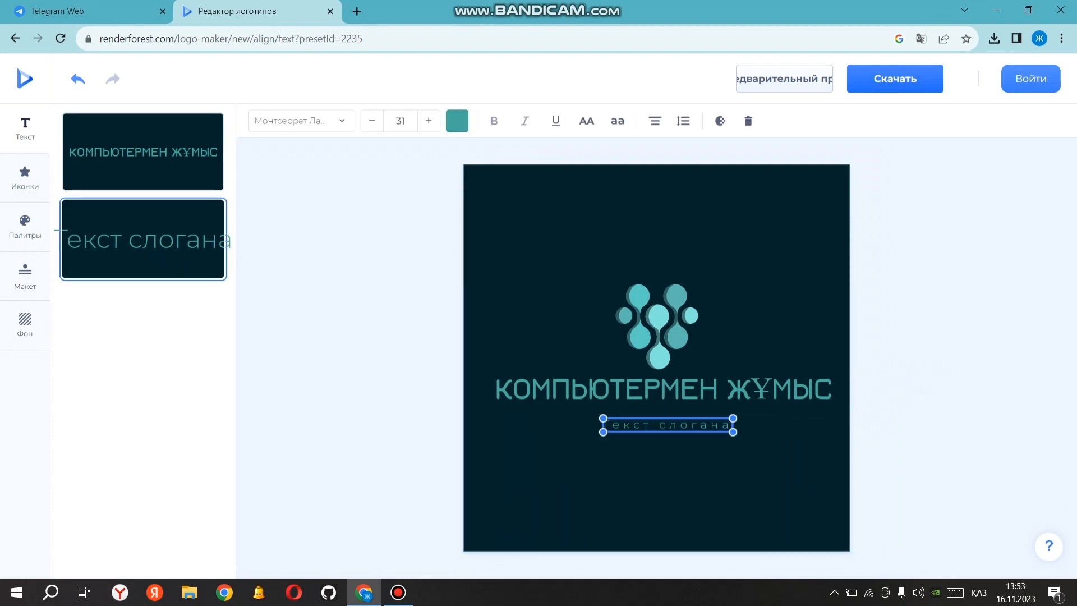
{"action": "key", "text": "ctrl+a"}
{"action": "key", "text": "BackSpace"}
{"action": "type", "text": "Қ"}
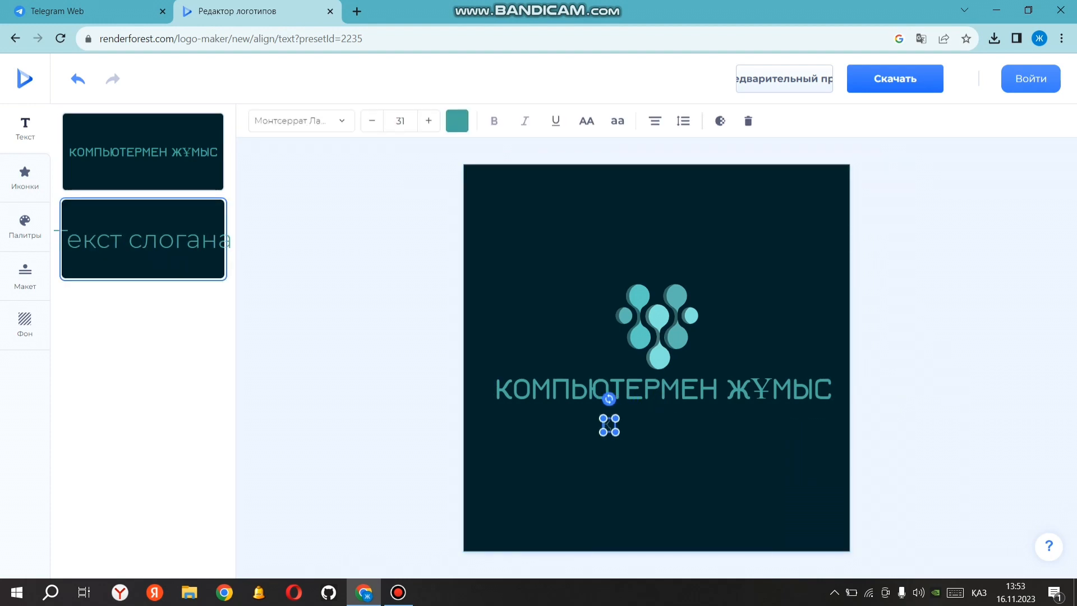
{"action": "type", "text": "АЙЫПБЕРГЕН ЖАДЫРА"}
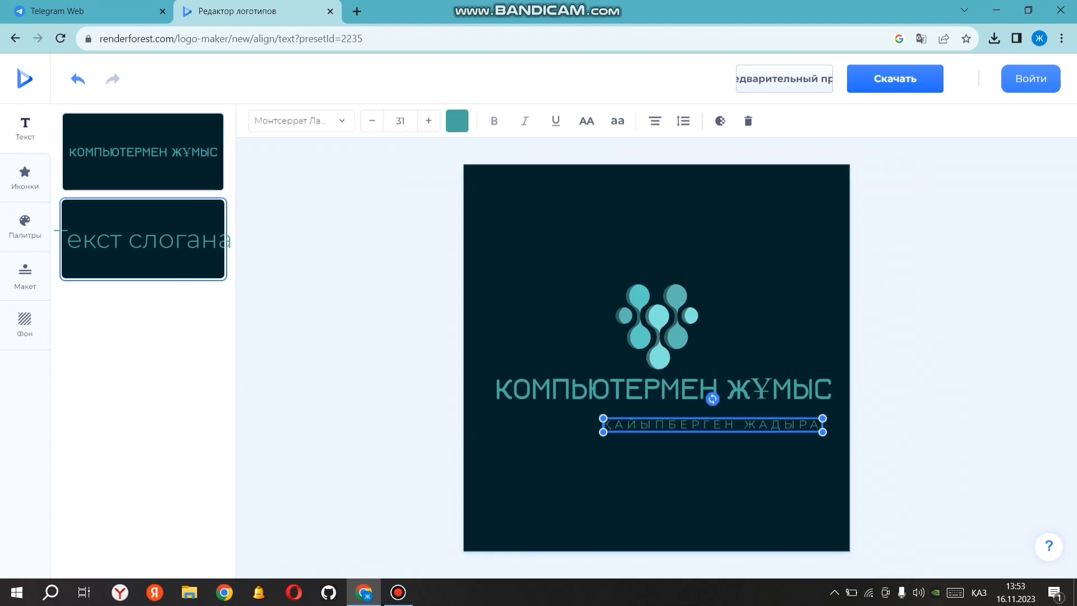
{"action": "left_click", "coordinate": [701, 477]}
{"action": "left_click_drag", "start_coordinate": [712, 424], "coordinate": [663, 420]}
- Set the font of the logo name "КОМПЬЮТЕРМЕН ЖҰМЫС" to Caveat Bold
{"action": "left_click", "coordinate": [657, 327]}
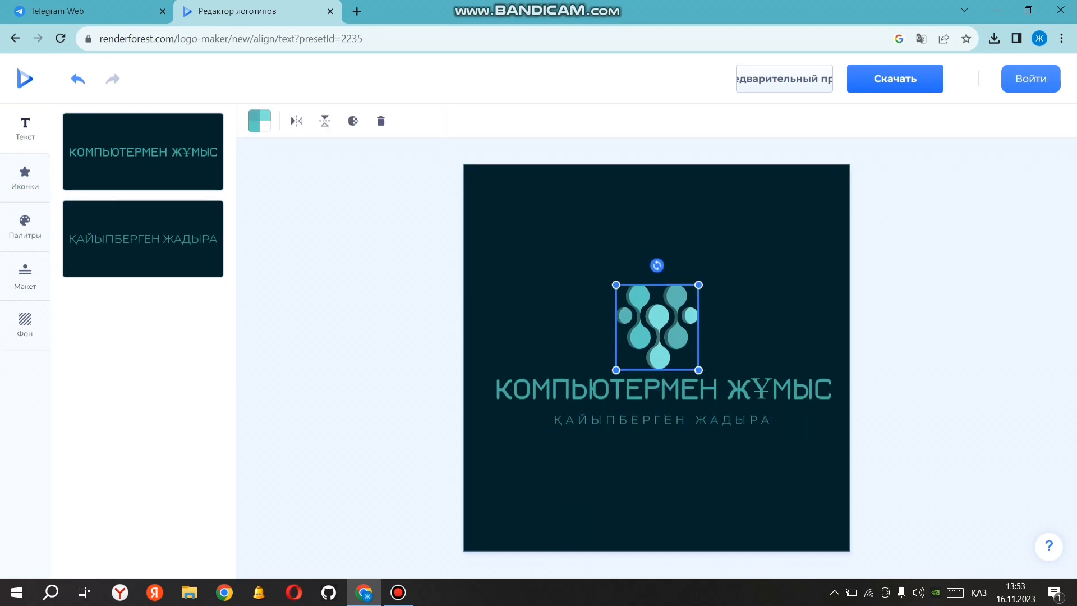
{"action": "left_click", "coordinate": [661, 381]}
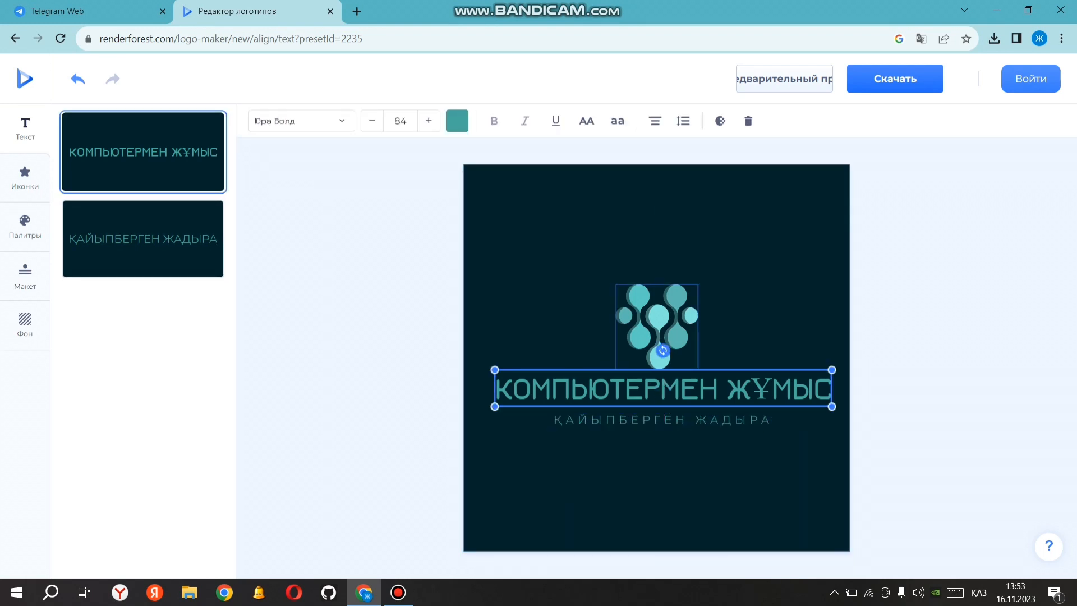
{"action": "left_click", "coordinate": [295, 121]}
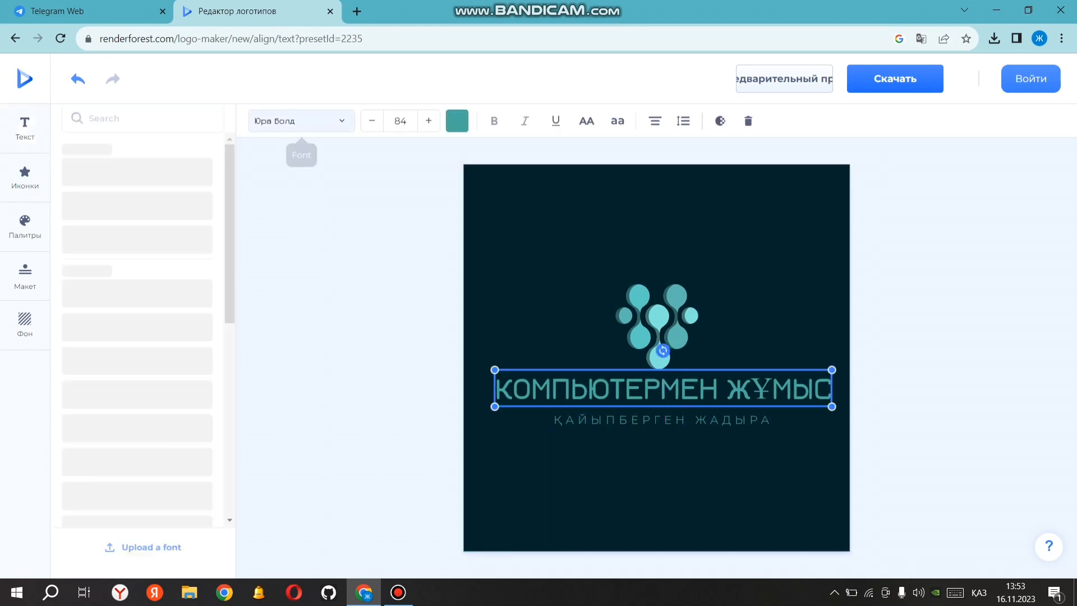
{"action": "scroll", "coordinate": [138, 336], "scroll_direction": "down", "scroll_amount": 9}
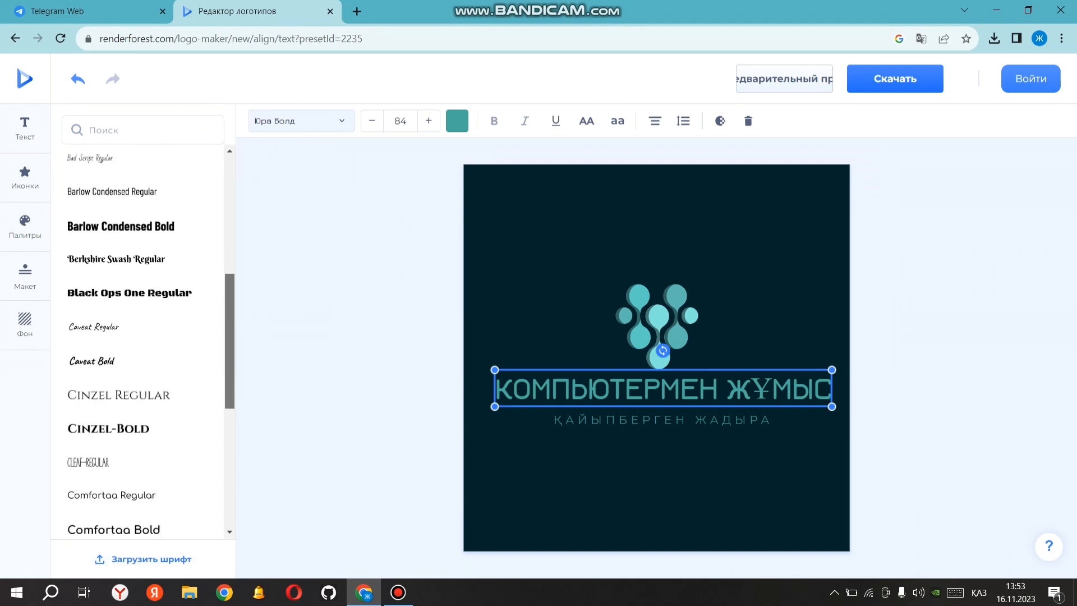
{"action": "left_click", "coordinate": [129, 220]}
{"action": "left_click", "coordinate": [91, 254]}
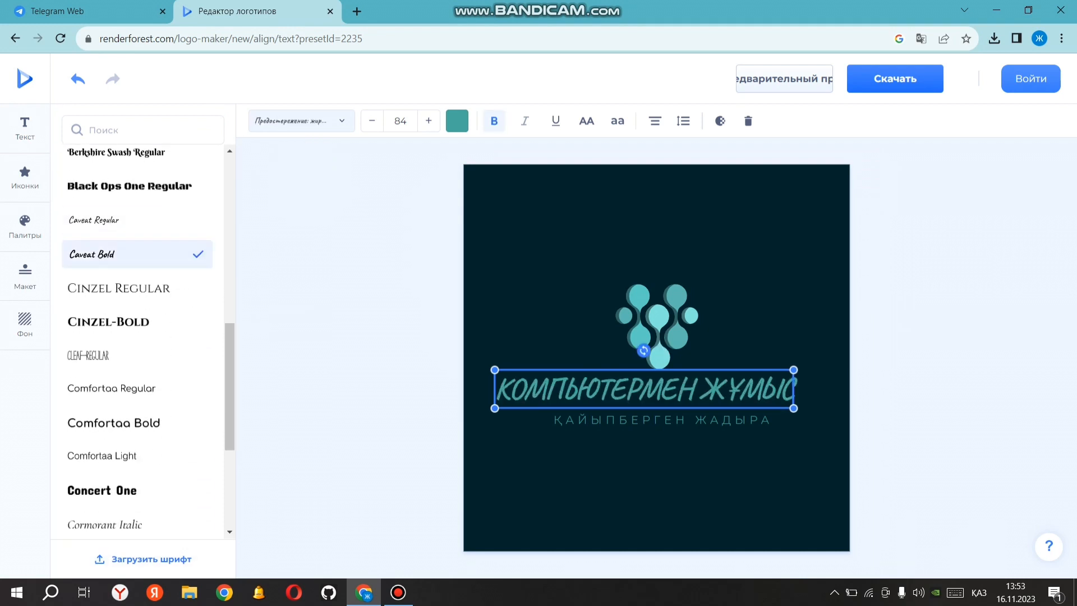
- Try the Cormorant Regular, Cormorant Italic and Cormorant Bold fonts on the logo name
{"action": "scroll", "coordinate": [137, 336], "scroll_direction": "down", "scroll_amount": 4}
{"action": "left_click", "coordinate": [117, 379]}
{"action": "left_click", "coordinate": [101, 344]}
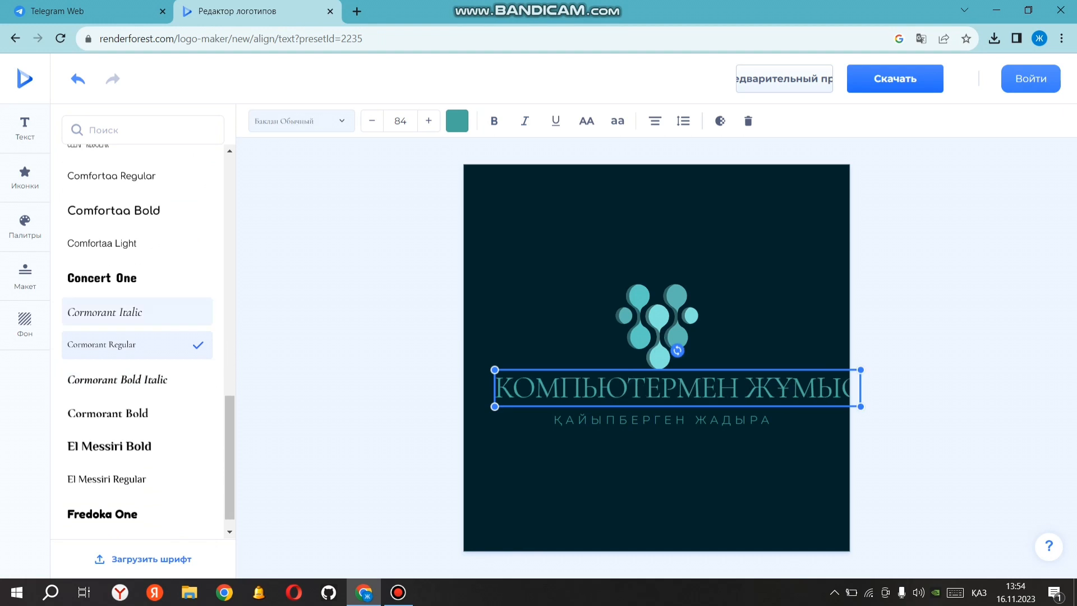
{"action": "left_click", "coordinate": [104, 311]}
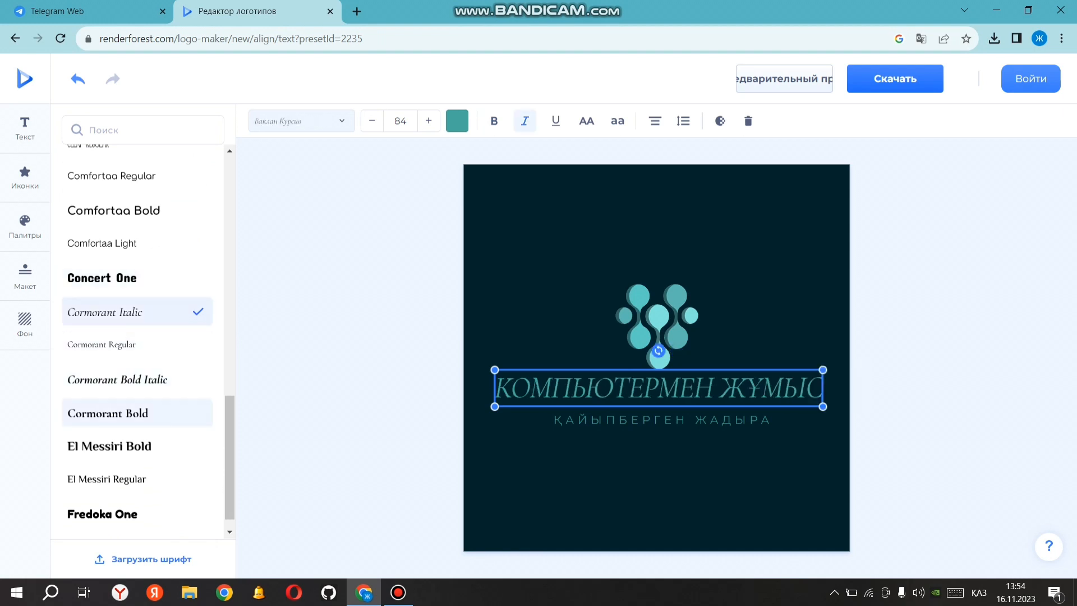
{"action": "left_click", "coordinate": [107, 413]}
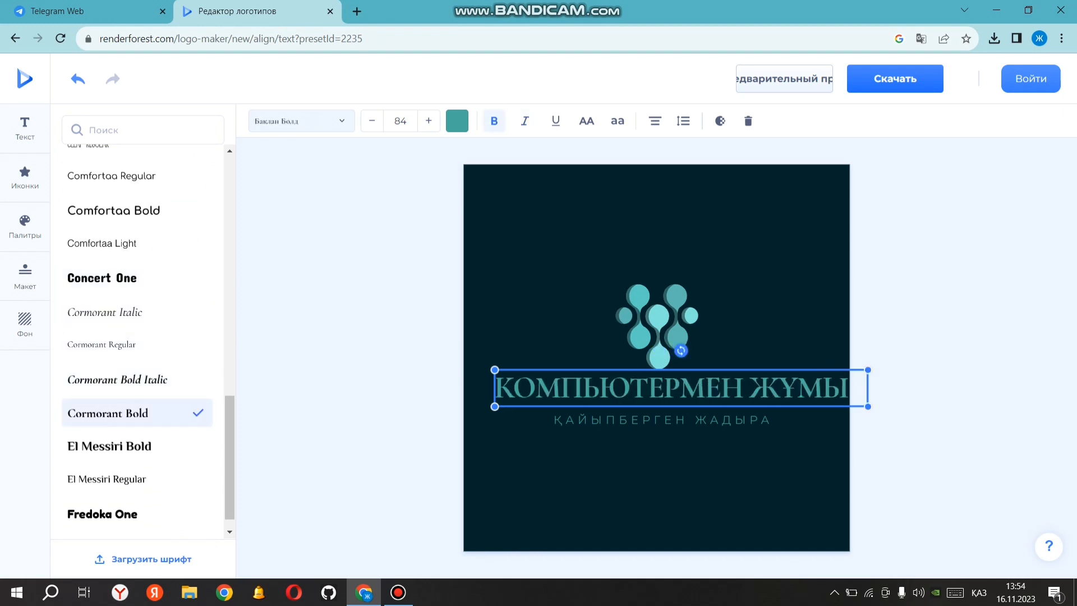
{"action": "scroll", "coordinate": [138, 337], "scroll_direction": "down", "scroll_amount": 1}
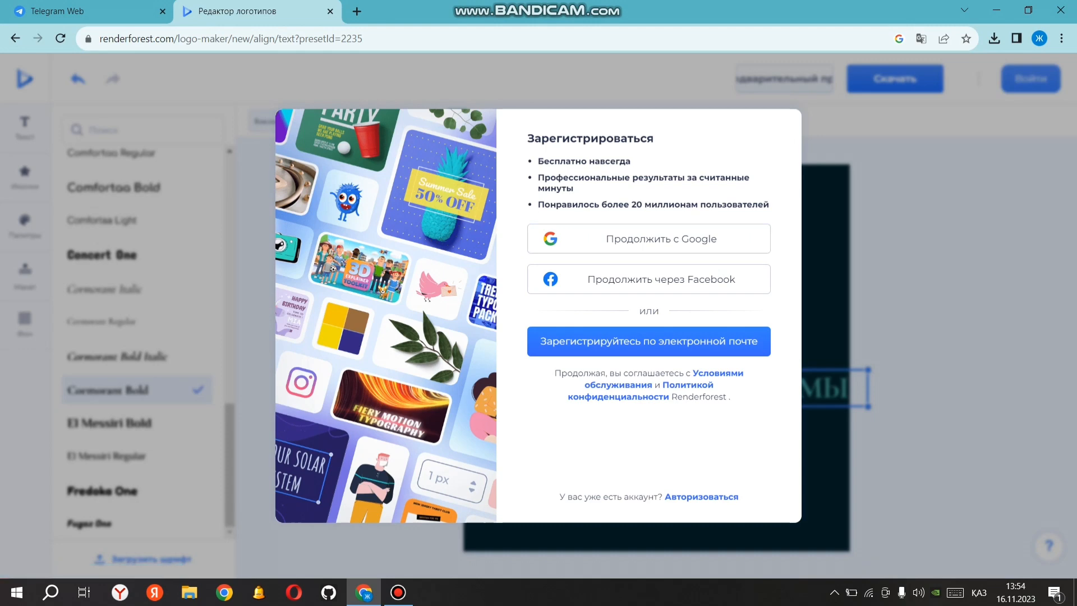
- Dismiss the sign-up dialog, set the logo name's font to Concert One and deselect the text
{"action": "key", "text": "Escape"}
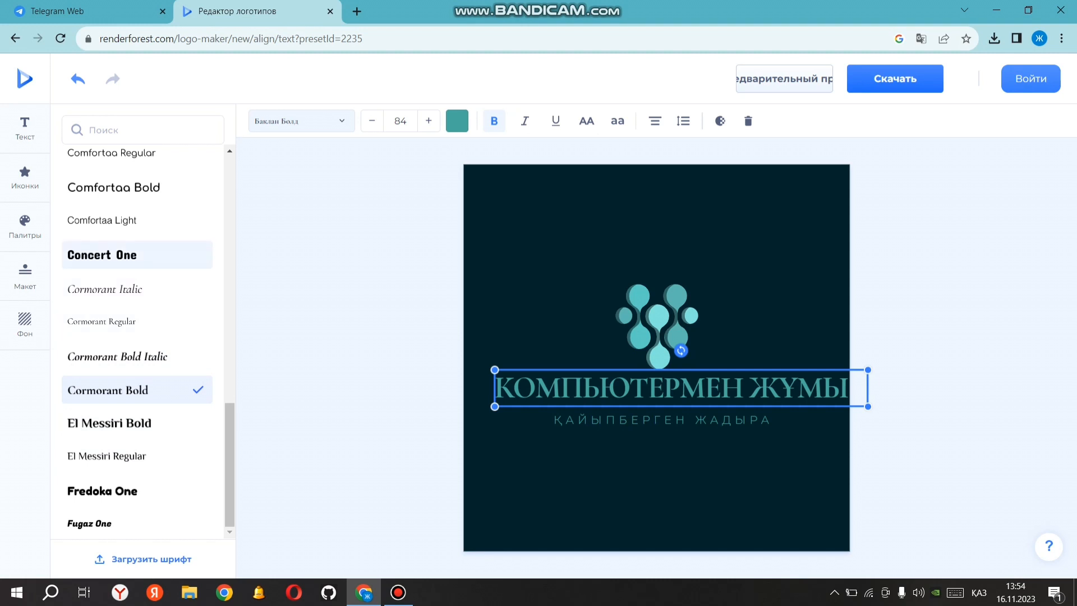
{"action": "left_click", "coordinate": [137, 255]}
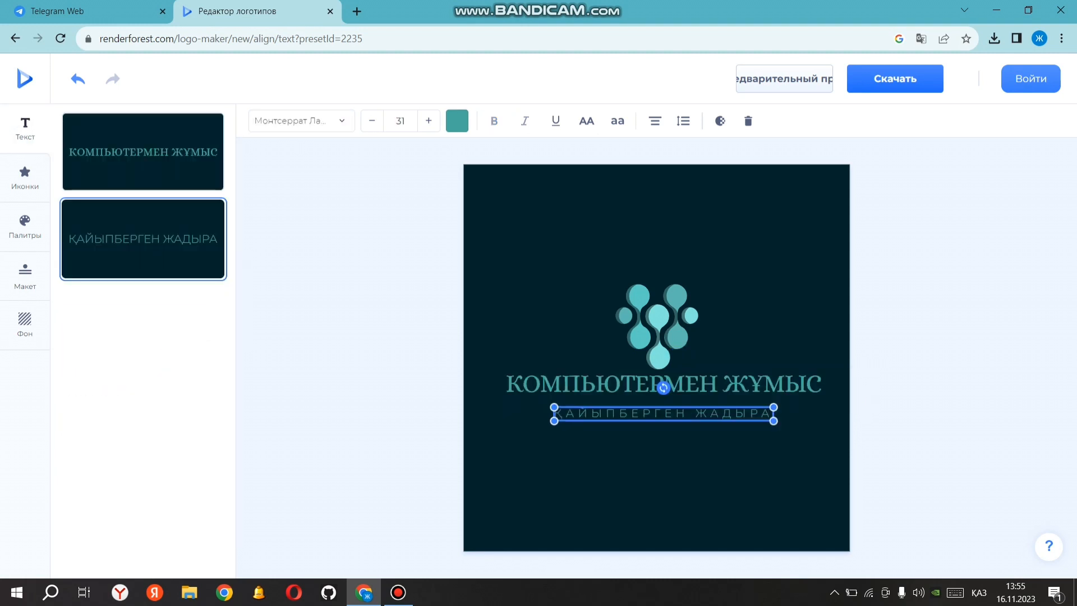
{"action": "left_click", "coordinate": [657, 480]}
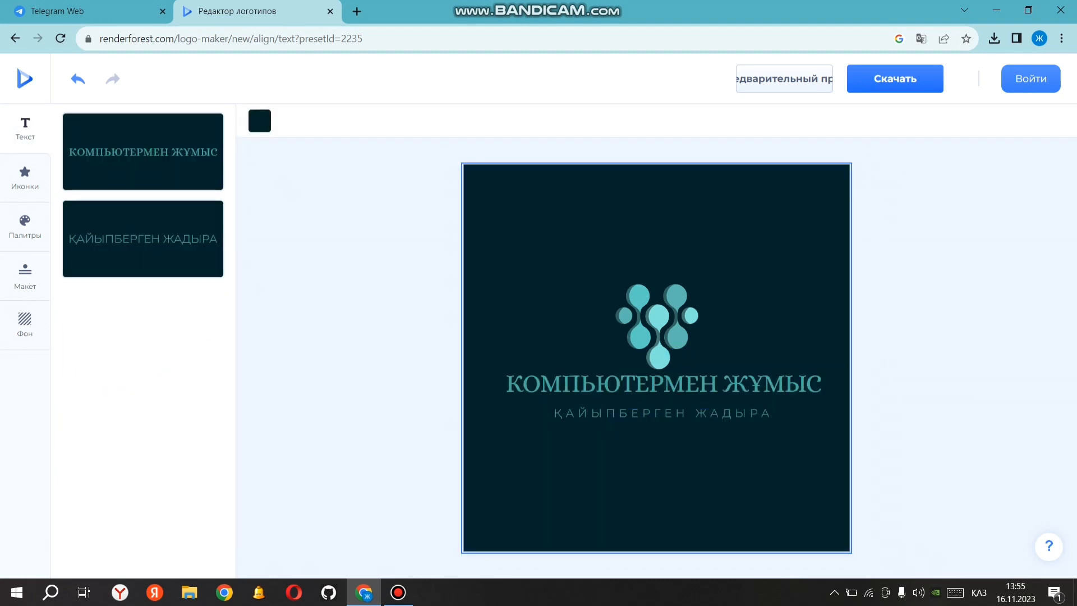
- Sign in with the Google account and download the finished logo as a low-quality JPG
{"action": "left_click", "coordinate": [895, 78]}
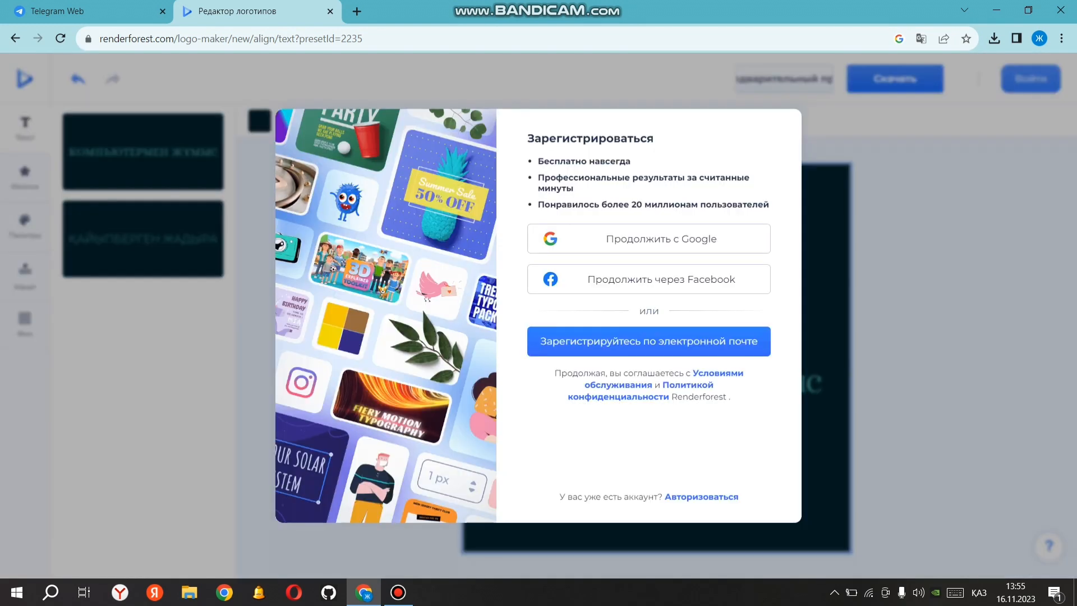
{"action": "left_click", "coordinate": [649, 239]}
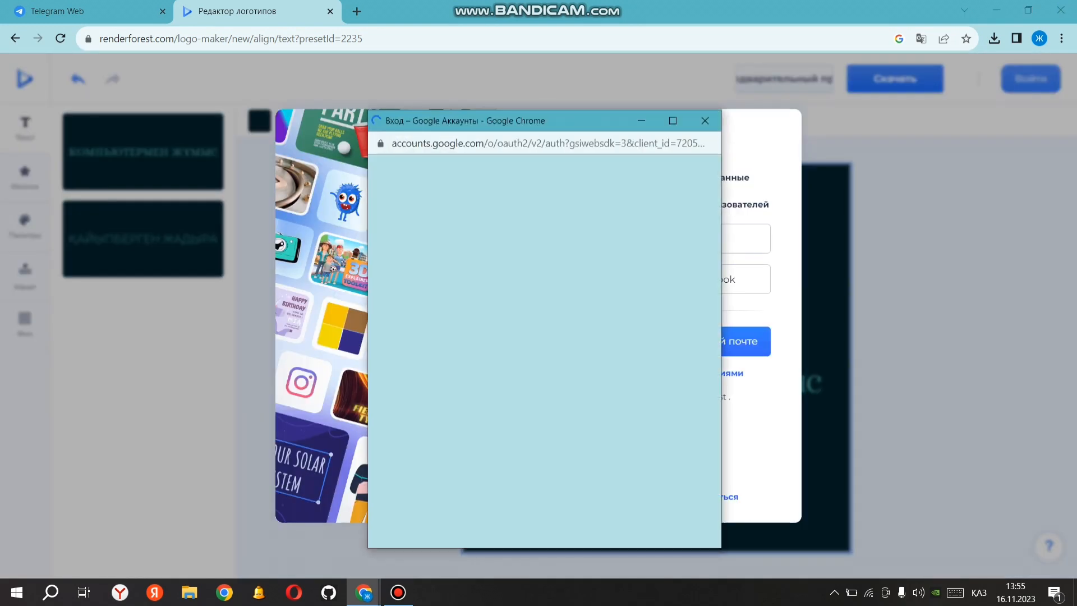
{"action": "left_click", "coordinate": [449, 325]}
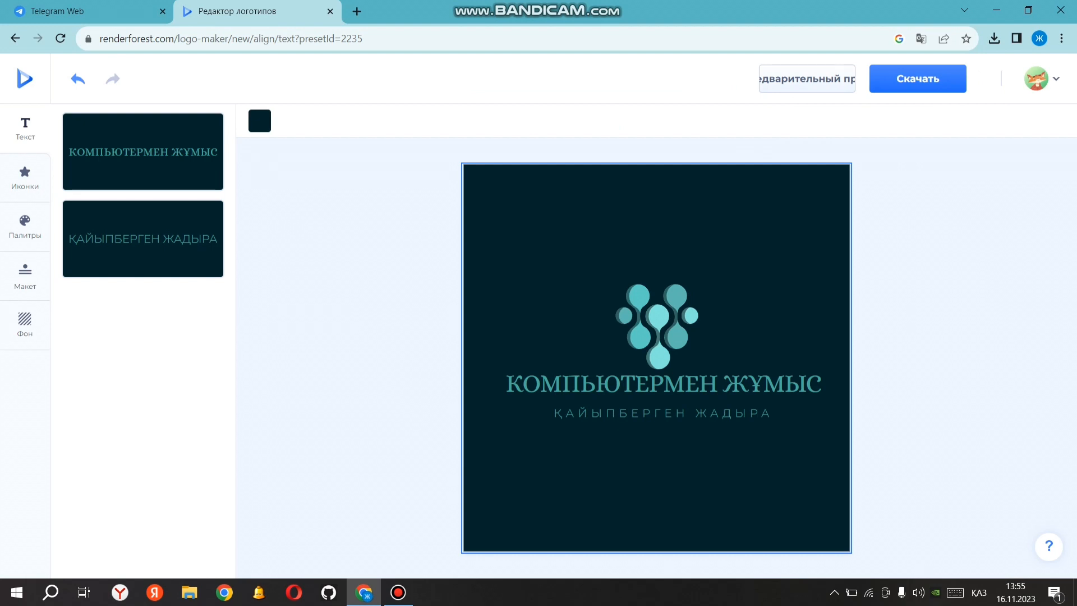
{"action": "left_click", "coordinate": [917, 79]}
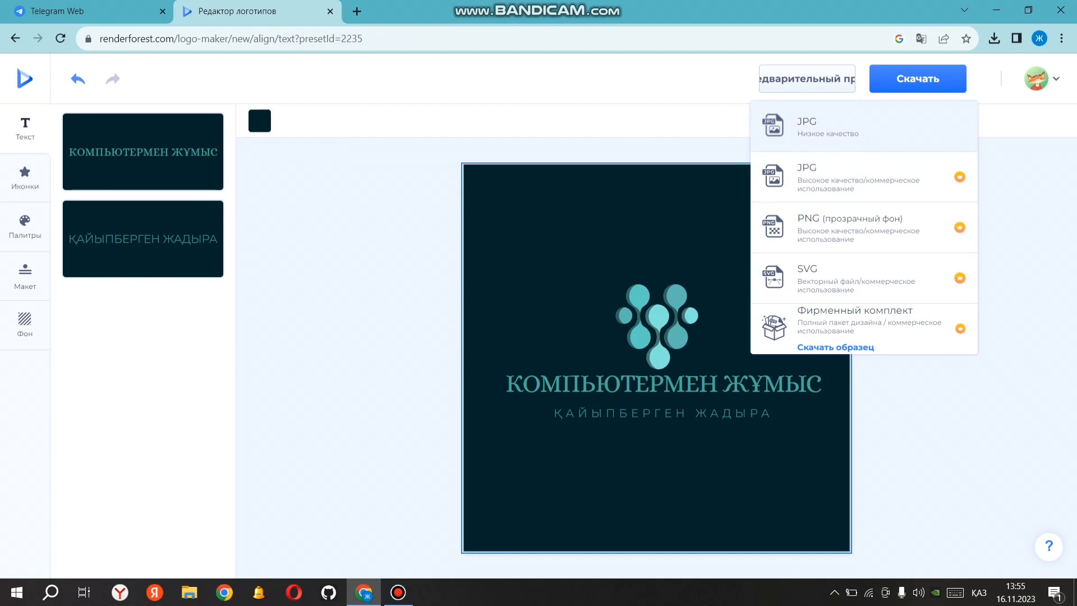
{"action": "left_click", "coordinate": [805, 127]}
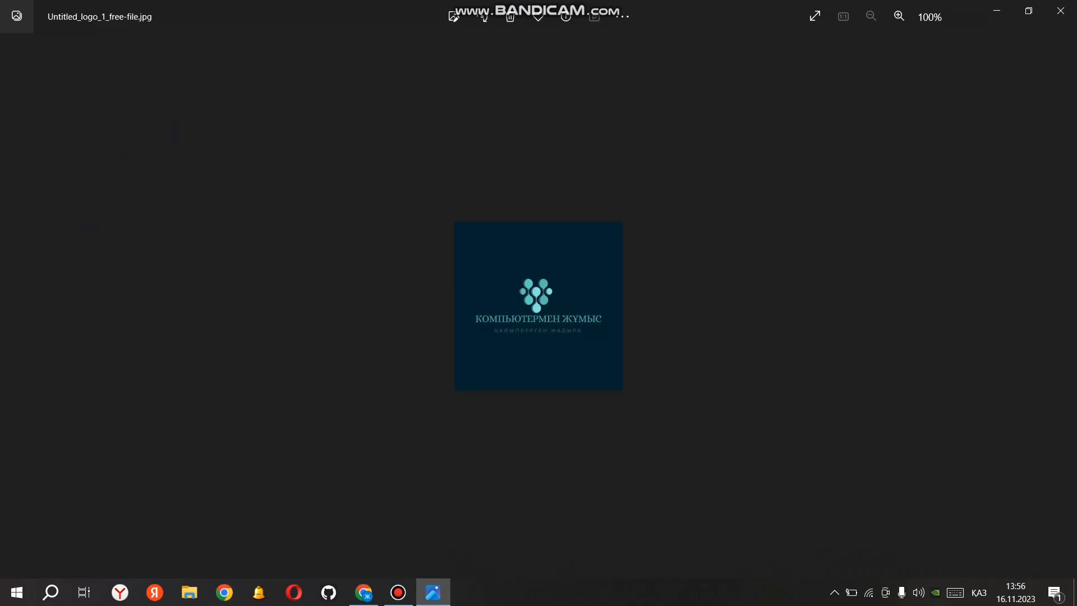
- Examine the downloaded Untitled_logo_1_free-file.jpg in the image viewer at close range and at reduced size
{"action": "scroll", "coordinate": [539, 303], "scroll_direction": "up", "scroll_amount": 5}
{"action": "scroll", "coordinate": [539, 303], "scroll_direction": "up", "scroll_amount": 2}
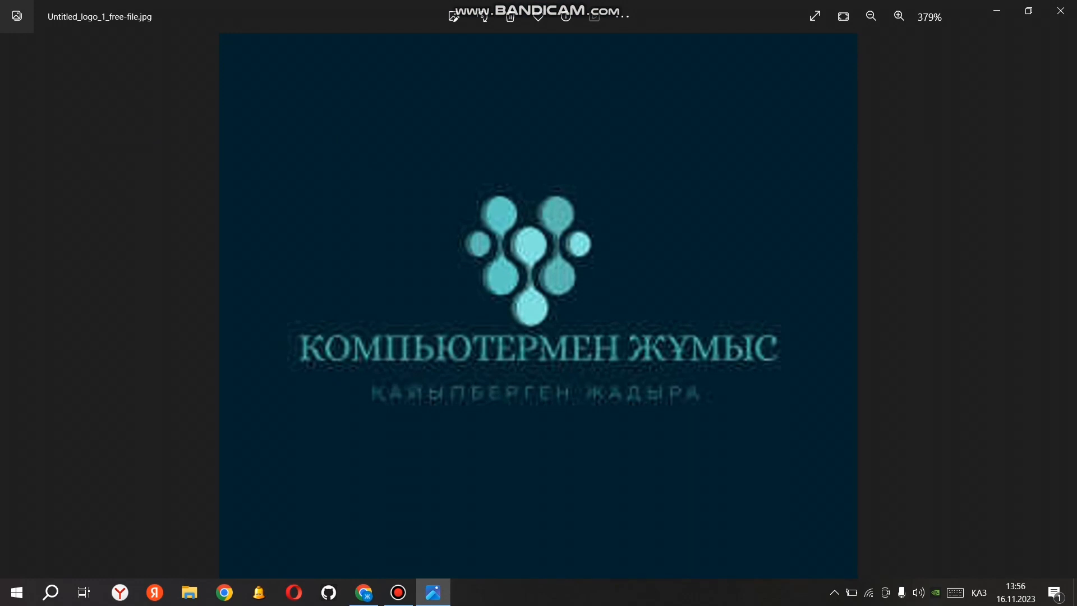
{"action": "scroll", "coordinate": [538, 303], "scroll_direction": "down", "scroll_amount": 5}
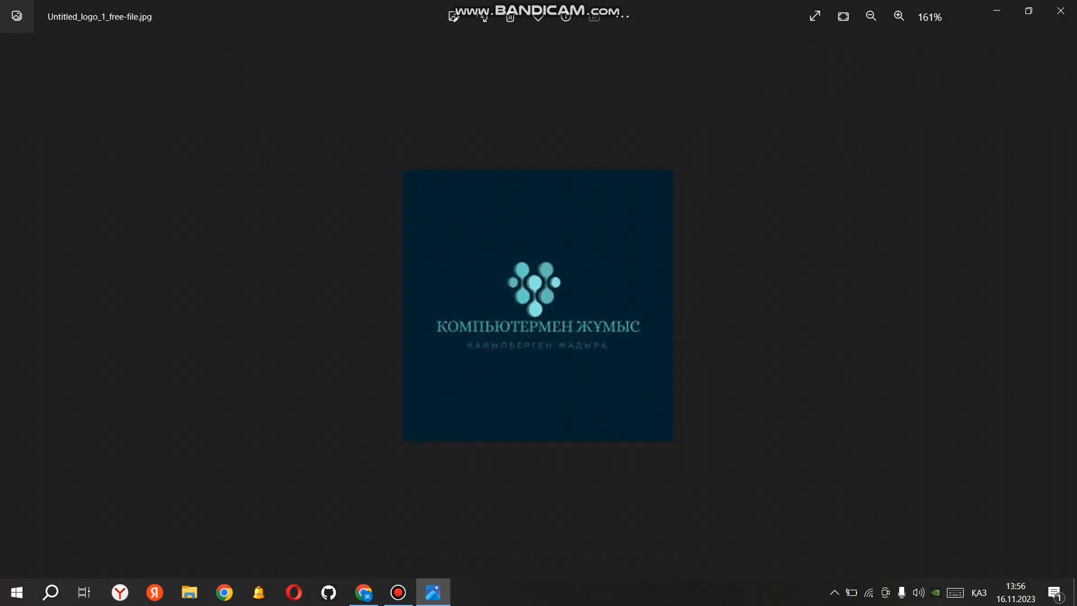
{"action": "scroll", "coordinate": [539, 303], "scroll_direction": "up", "scroll_amount": 5}
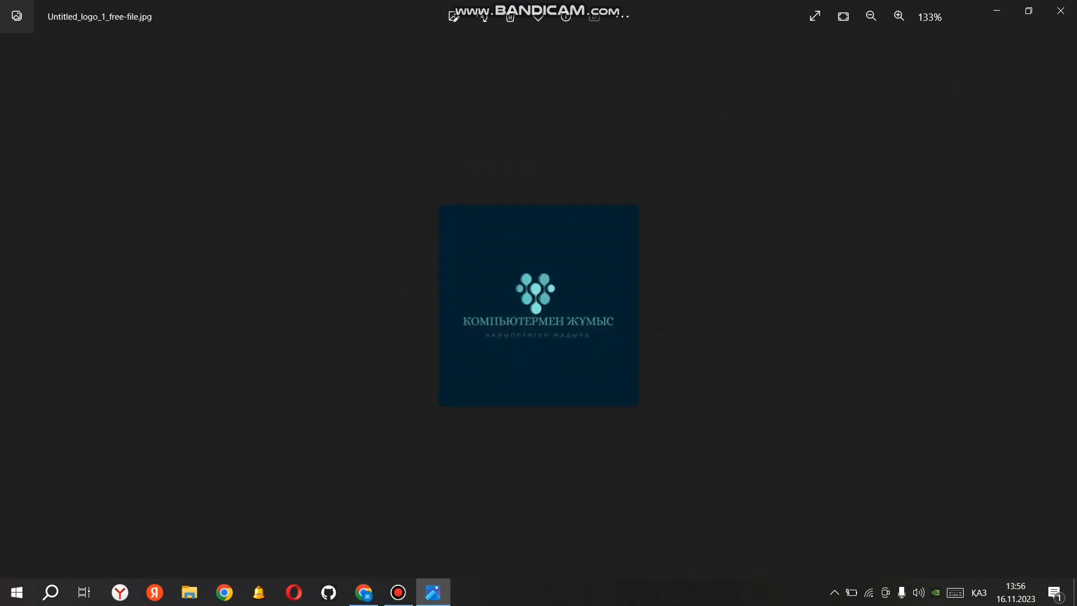
{"action": "scroll", "coordinate": [538, 302], "scroll_direction": "up", "scroll_amount": 2}
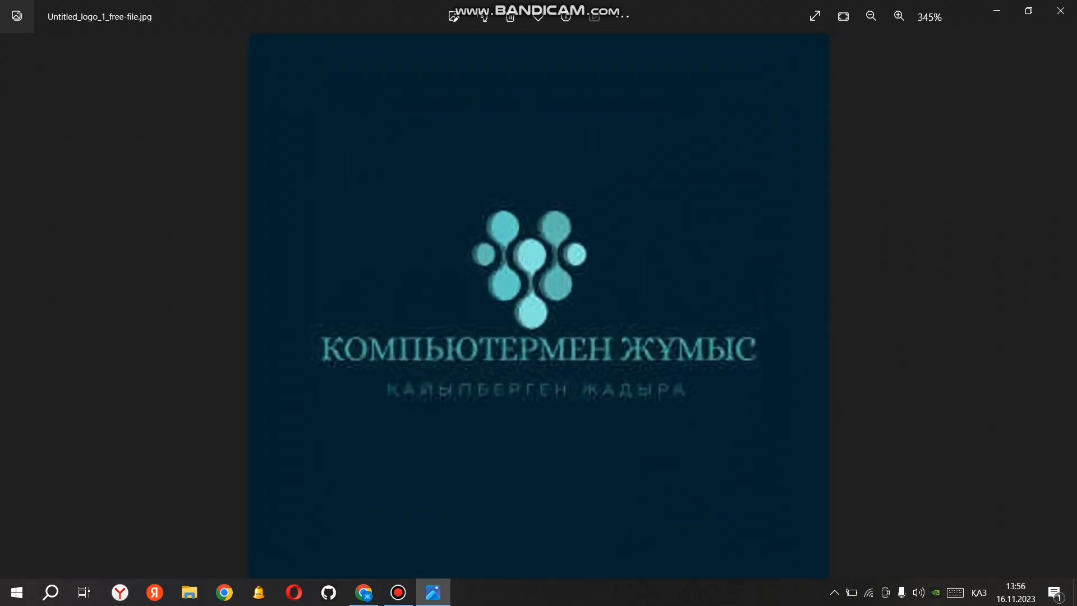
{"action": "scroll", "coordinate": [538, 303], "scroll_direction": "down", "scroll_amount": 4}
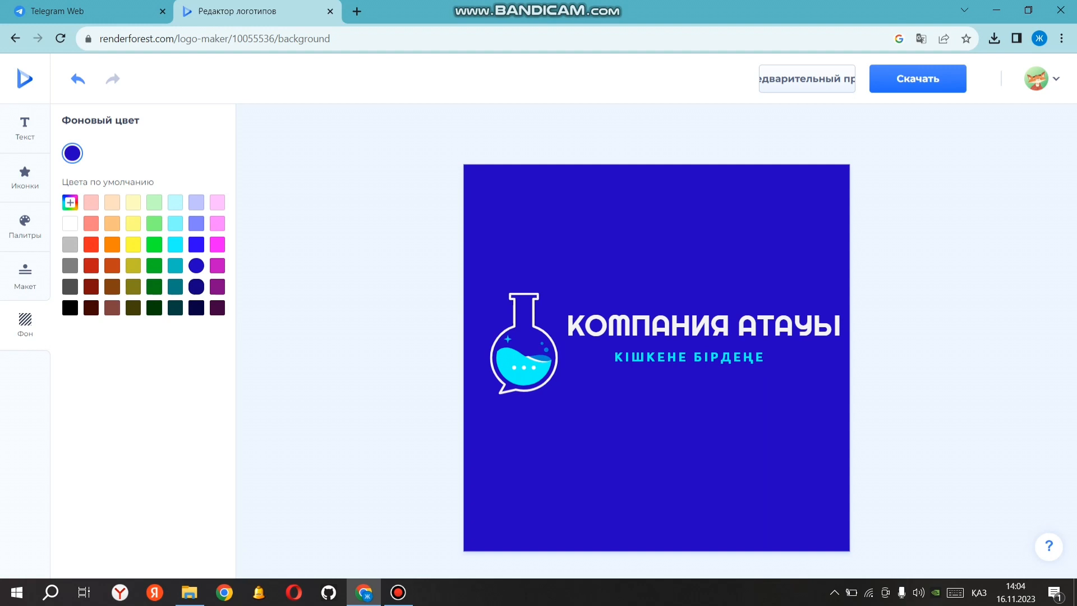
- Set the flask logo's background to the dark navy swatch and capture the whole square canvas as a screen snip
{"action": "left_click", "coordinate": [196, 287]}
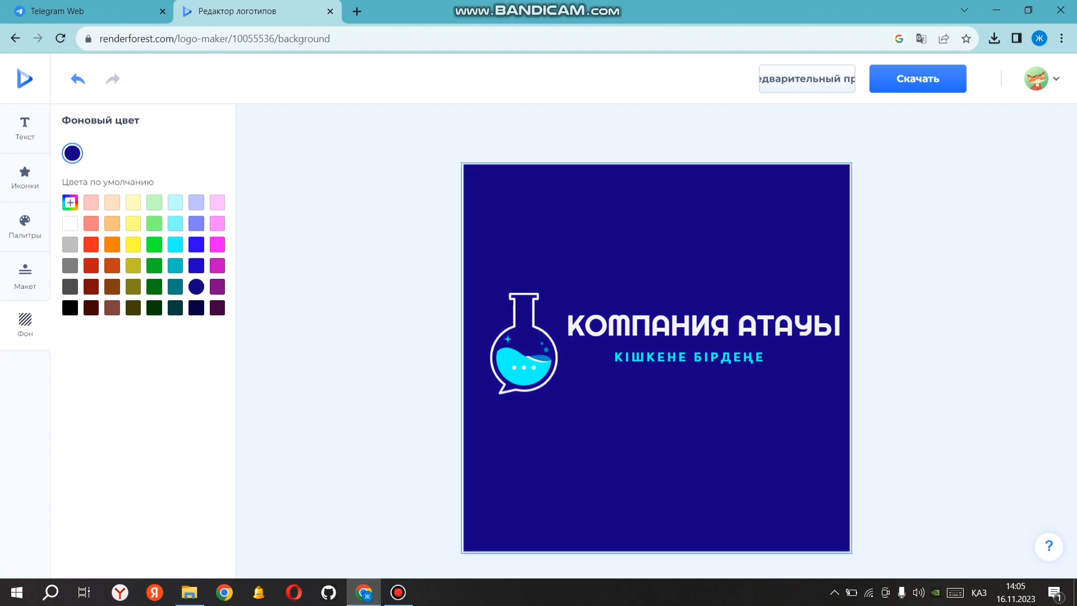
{"action": "left_click", "coordinate": [918, 79]}
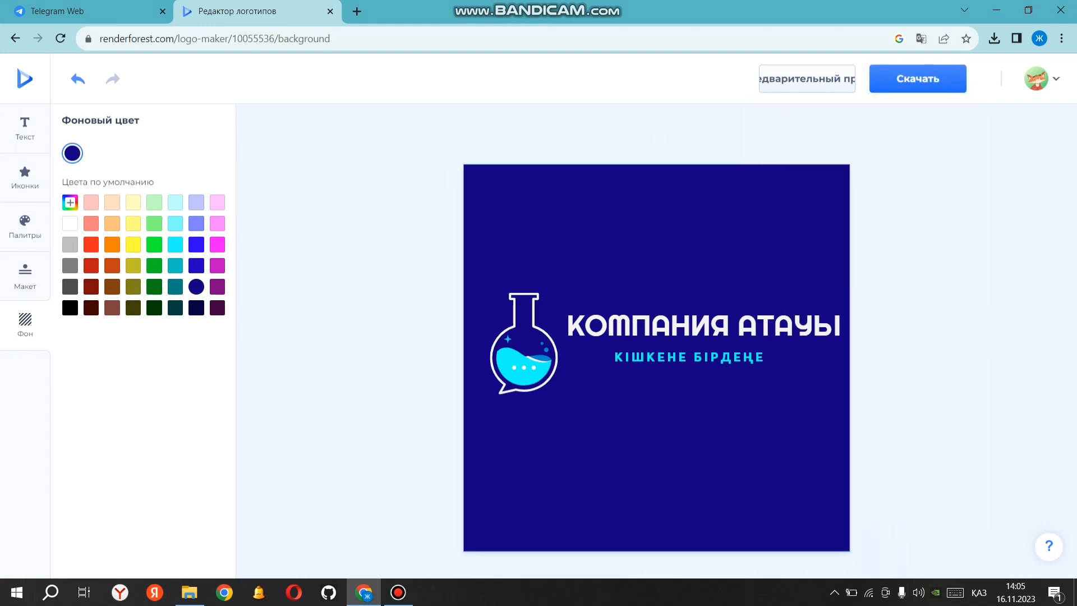
{"action": "key", "text": "super+shift+s"}
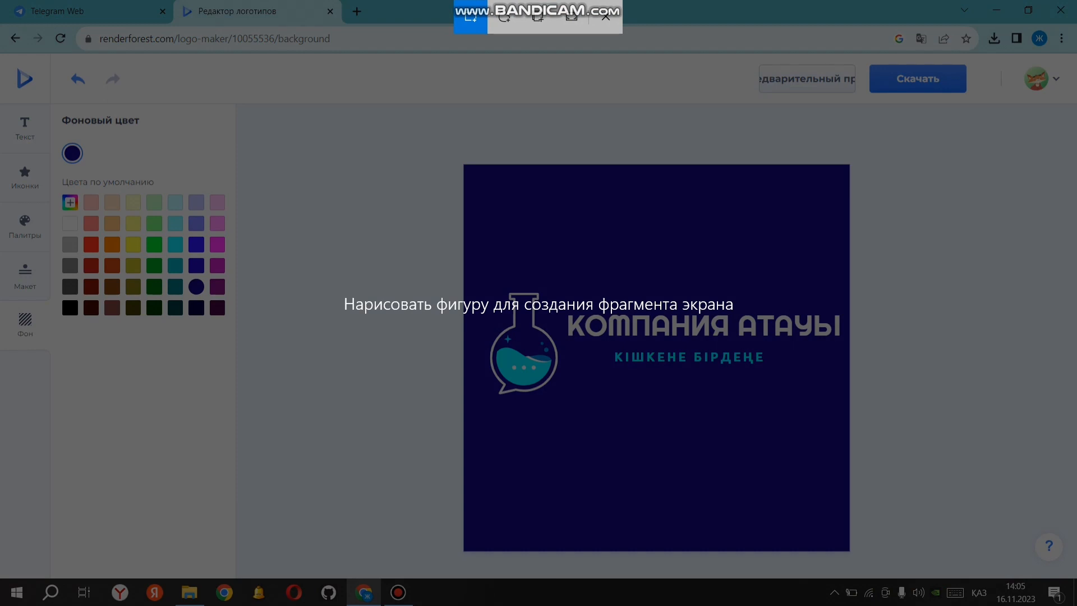
{"action": "left_click_drag", "start_coordinate": [465, 165], "coordinate": [850, 551]}
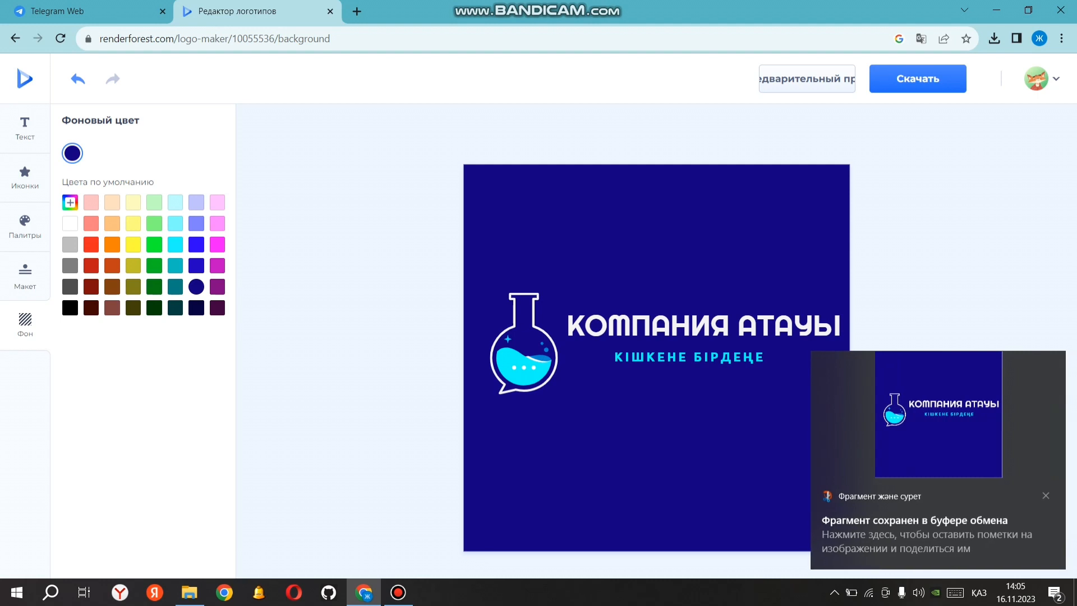
- Switch to PowerPoint with a new presentation and delete the subtitle placeholder to leave the slide empty
{"action": "left_click", "coordinate": [16, 592]}
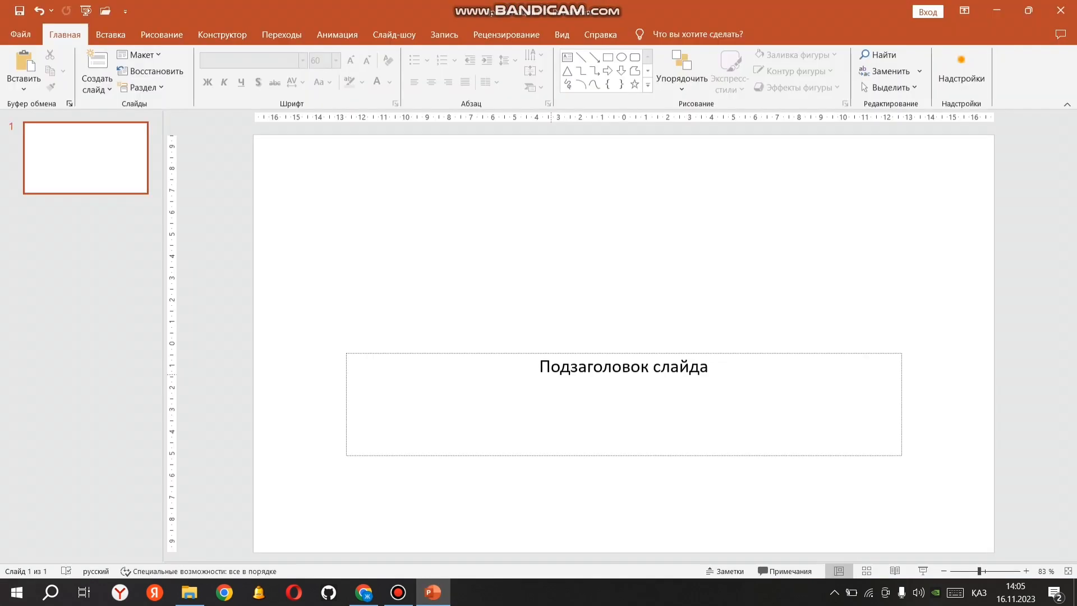
{"action": "left_click", "coordinate": [623, 364]}
{"action": "key", "text": "Escape"}
{"action": "key", "text": "Delete"}
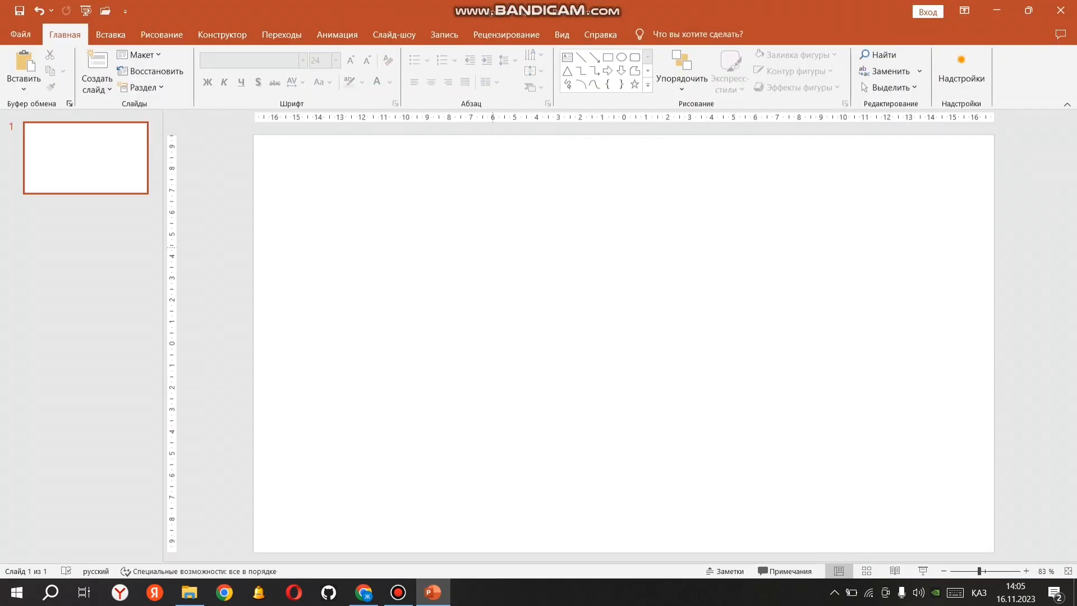
- Paste the captured flask logo onto the empty slide and deselect it
{"action": "right_click", "coordinate": [492, 248]}
{"action": "left_click", "coordinate": [520, 298]}
{"action": "left_click", "coordinate": [521, 298]}
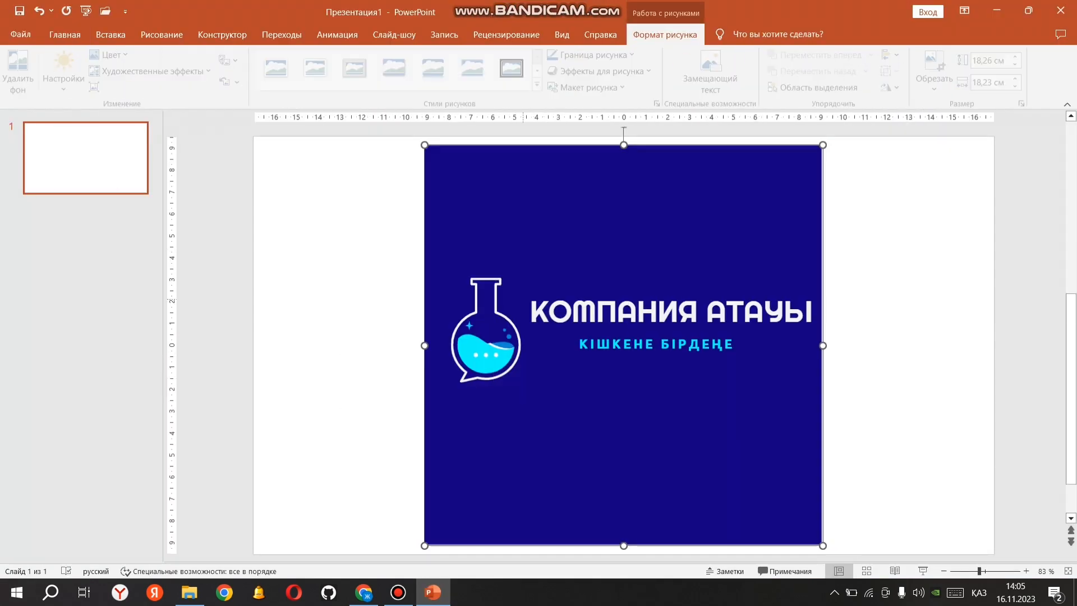
{"action": "left_click", "coordinate": [890, 263]}
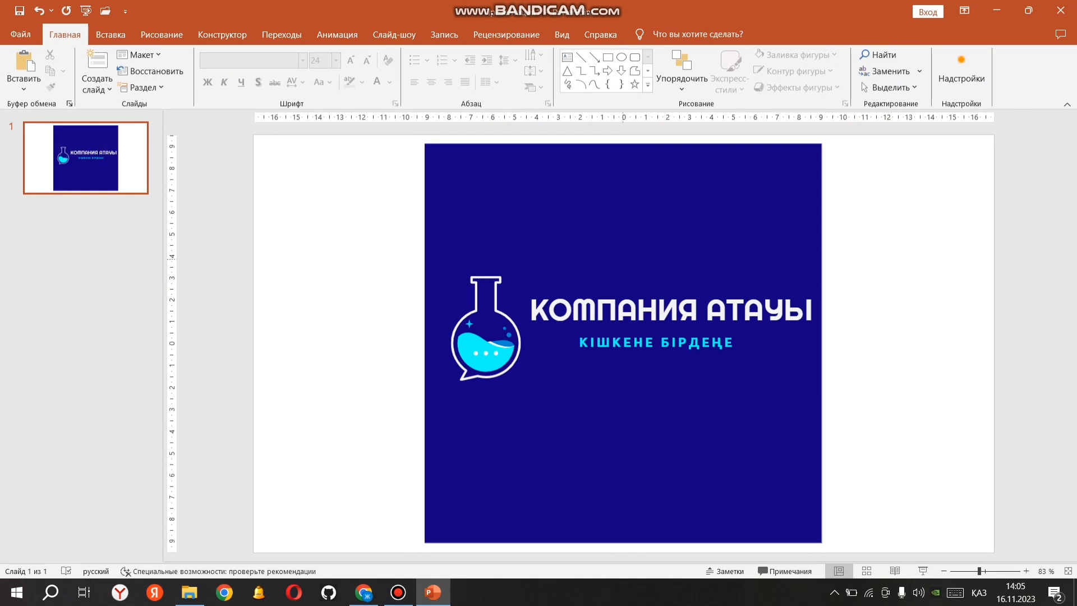
- Save the pasted logo picture to the desktop (Рабочий стол) as Рисунок1.png in PNG format
{"action": "left_click", "coordinate": [622, 259]}
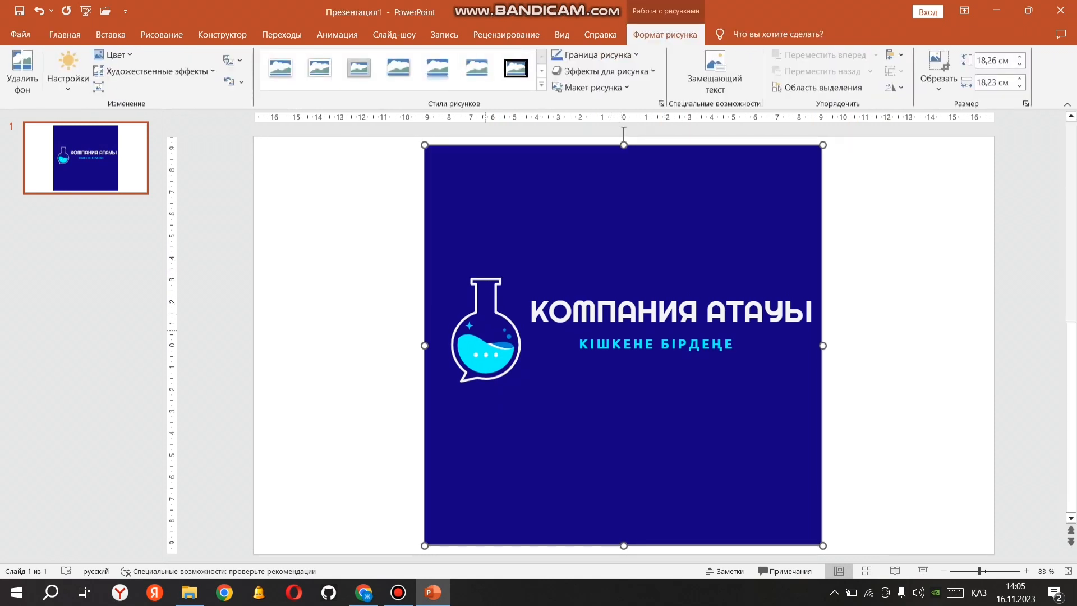
{"action": "right_click", "coordinate": [577, 213]}
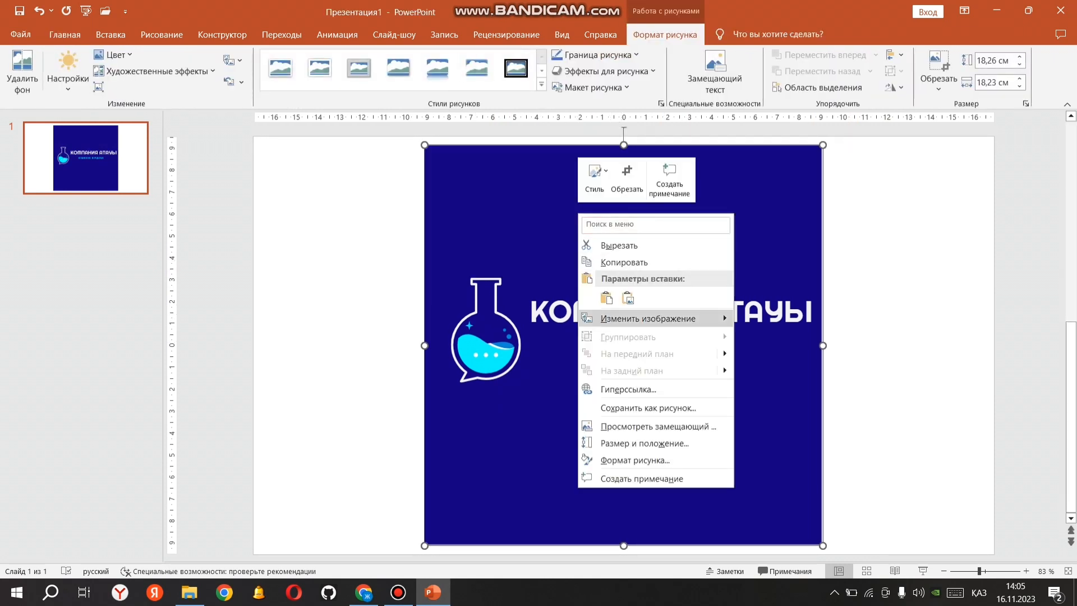
{"action": "left_click", "coordinate": [647, 407]}
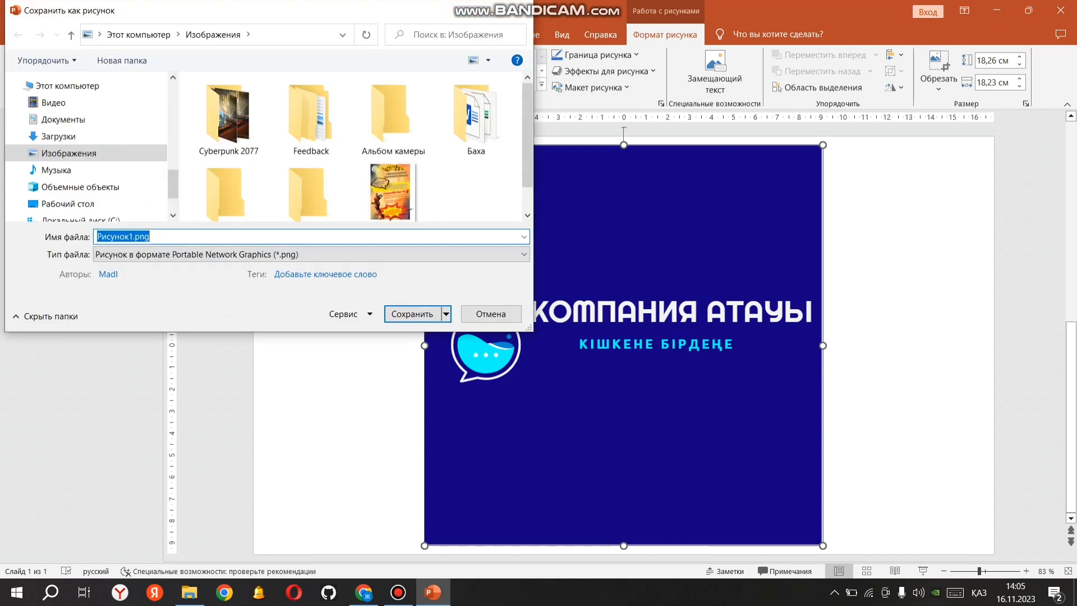
{"action": "left_click", "coordinate": [68, 204]}
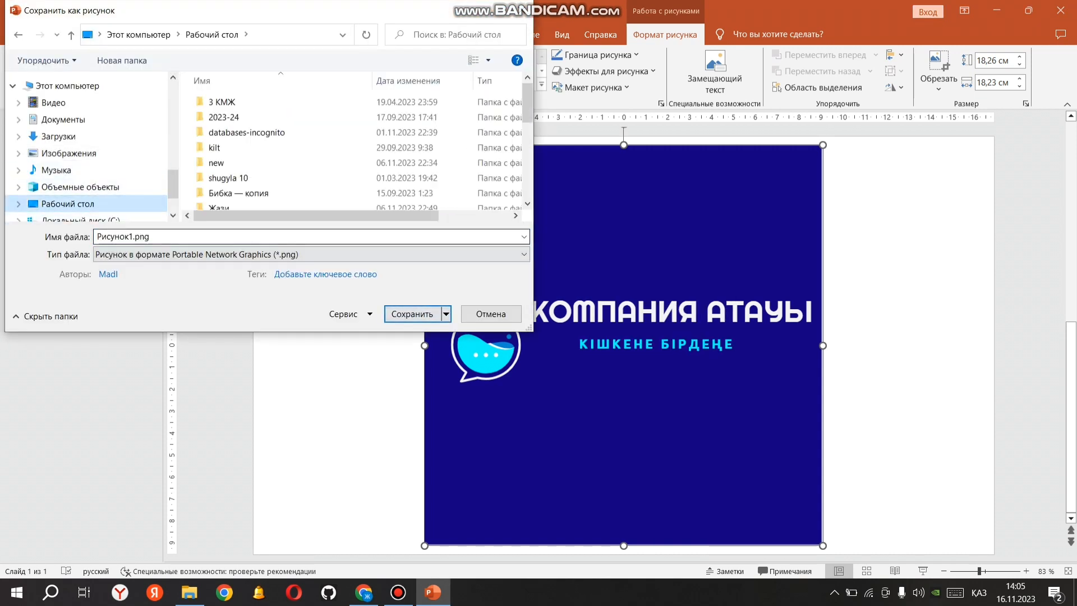
{"action": "left_click", "coordinate": [413, 314]}
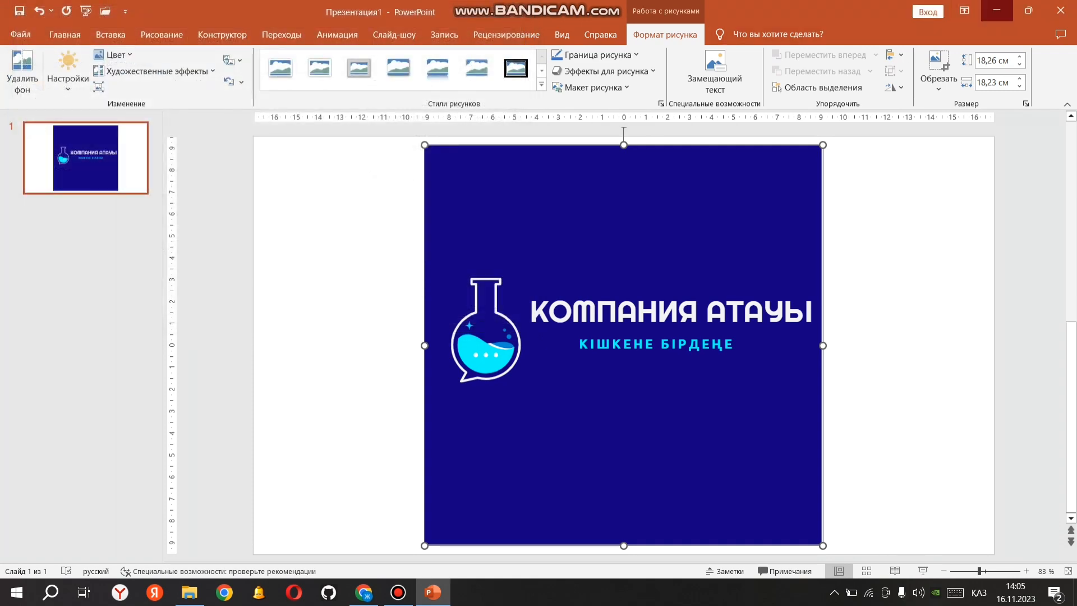
- Minimize the open windows and view Рисунок1.png from the desktop in the image viewer
{"action": "left_click", "coordinate": [996, 10]}
{"action": "left_click", "coordinate": [996, 10]}
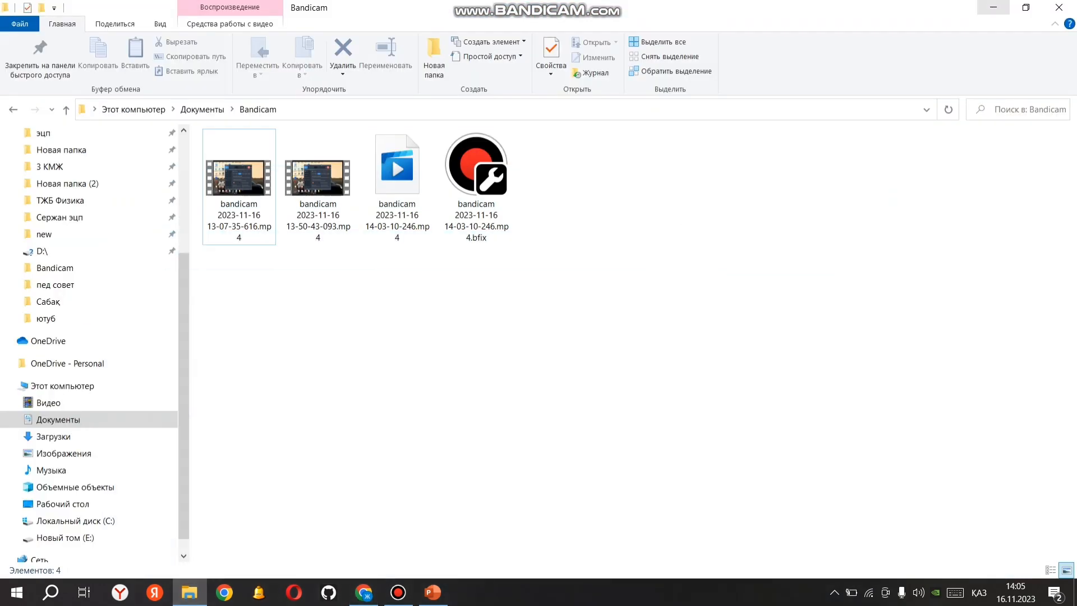
{"action": "left_click", "coordinate": [993, 7]}
{"action": "double_click", "coordinate": [612, 371]}
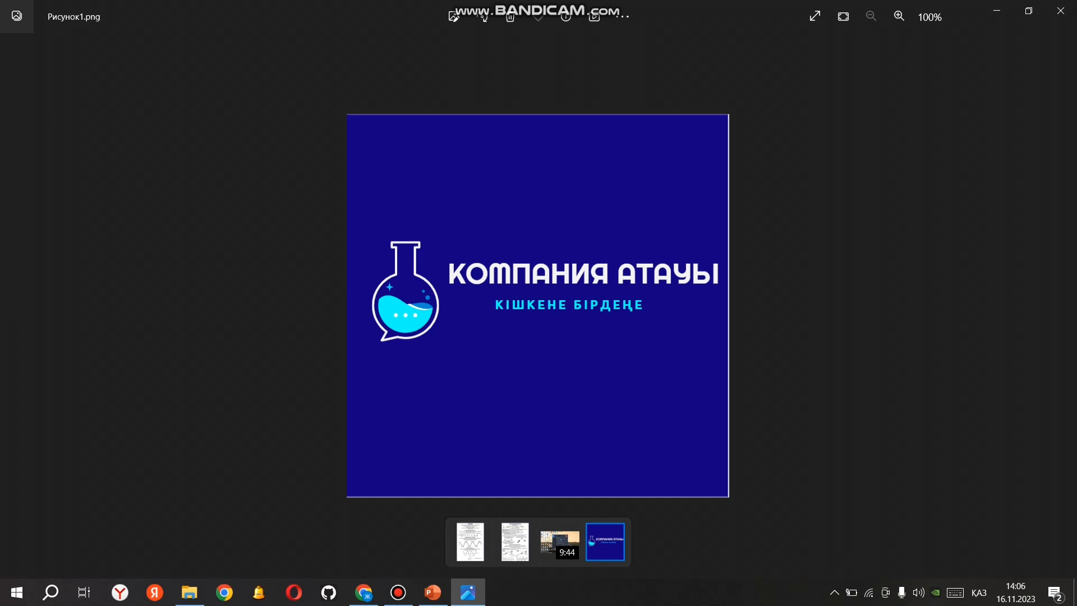
{"action": "left_click", "coordinate": [1060, 10]}
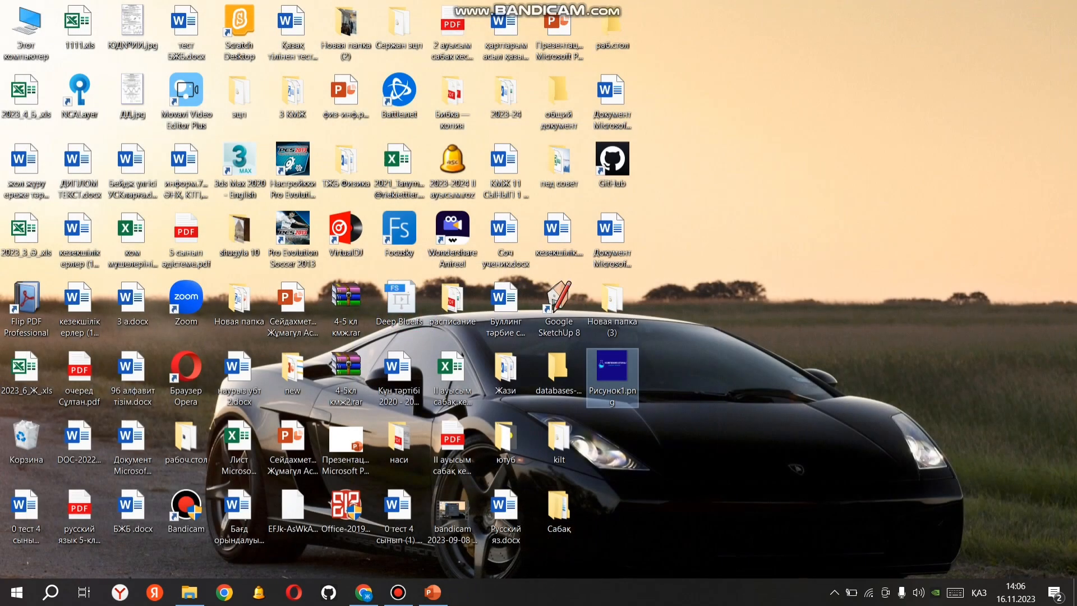
- Open Untitled_logo_1_free-file.jpg from the Загрузки folder, examine its image quality up close and close the viewer
{"action": "double_click", "coordinate": [26, 31]}
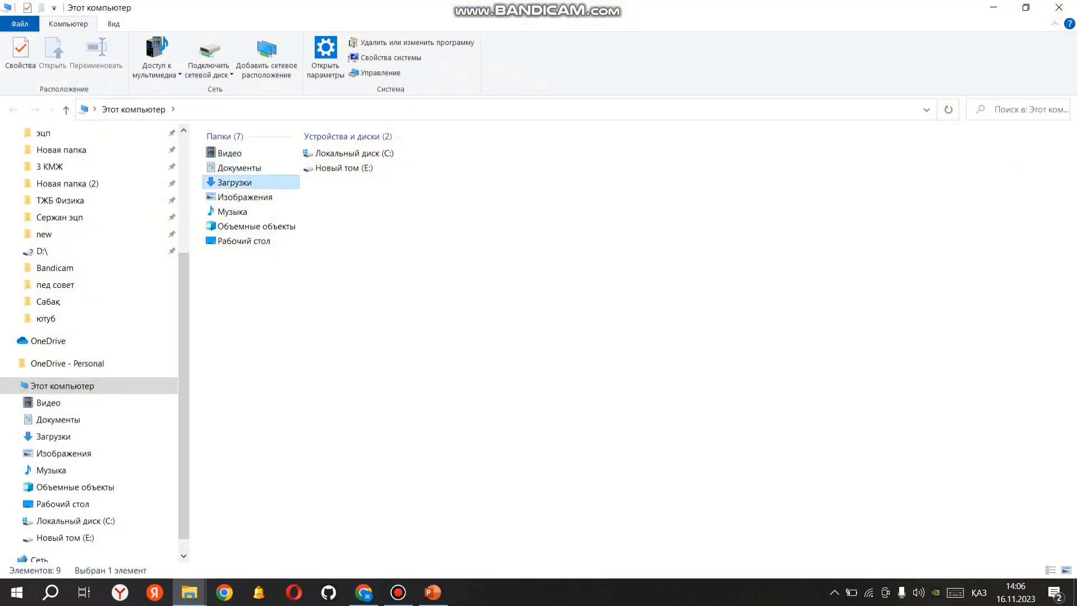
{"action": "double_click", "coordinate": [233, 178]}
{"action": "double_click", "coordinate": [316, 179]}
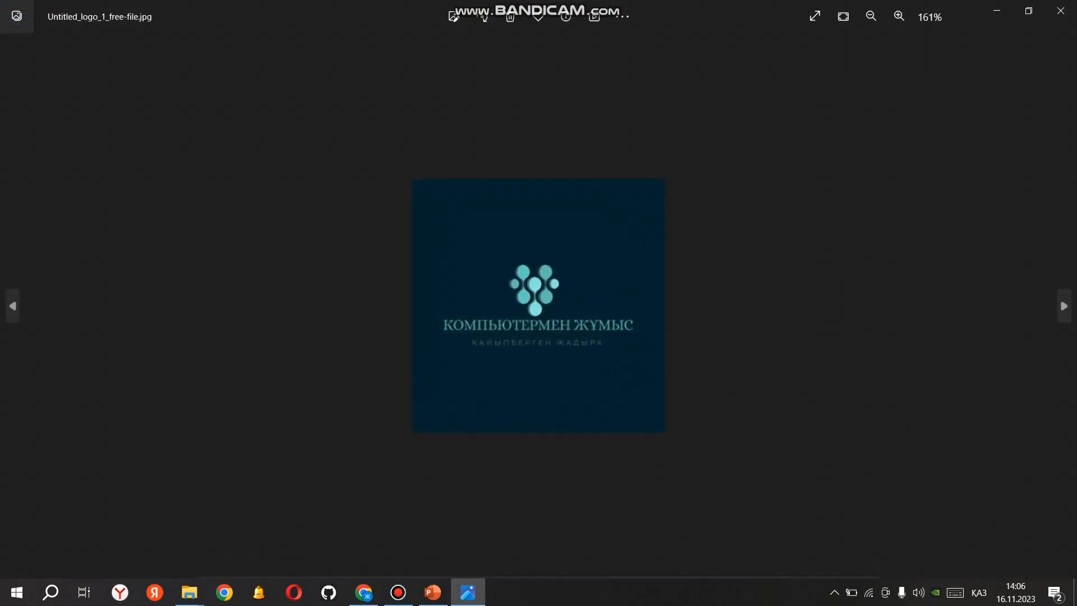
{"action": "scroll", "coordinate": [538, 375], "scroll_direction": "up", "scroll_amount": 1}
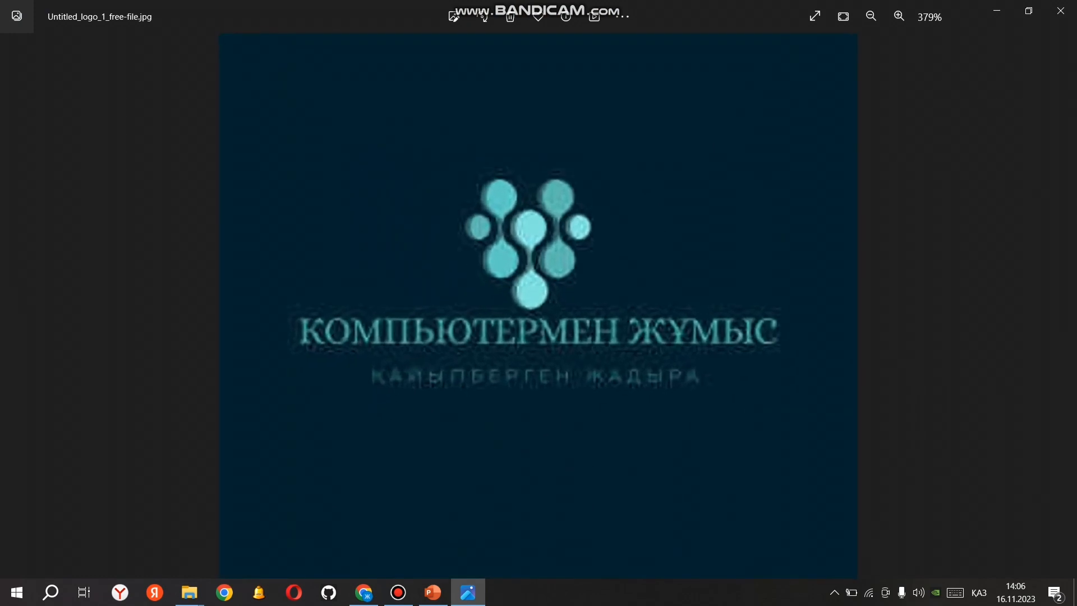
{"action": "scroll", "coordinate": [539, 375], "scroll_direction": "down", "scroll_amount": 3}
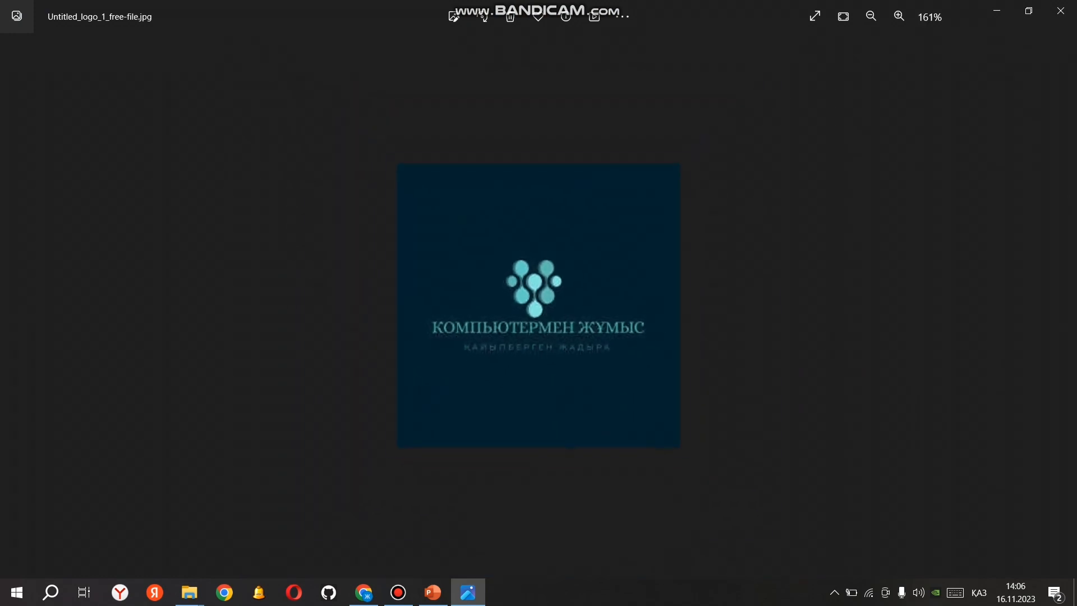
{"action": "left_click", "coordinate": [1060, 10]}
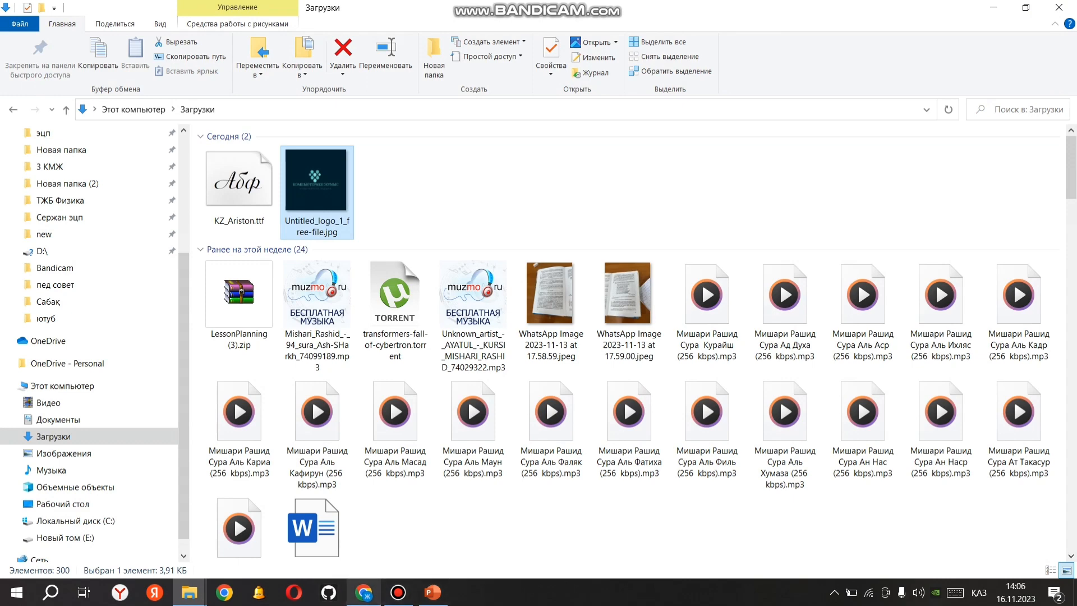
- Switch to Chrome and return from the logo editor to the search results for БИОЛОГИЯ
{"action": "left_click", "coordinate": [364, 592]}
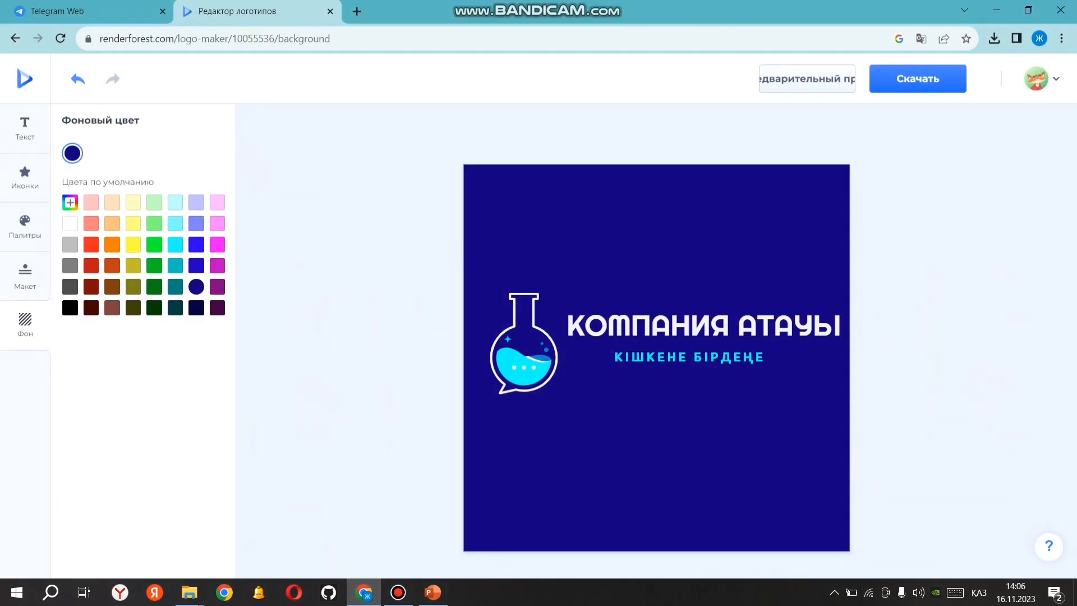
{"action": "left_click", "coordinate": [16, 38]}
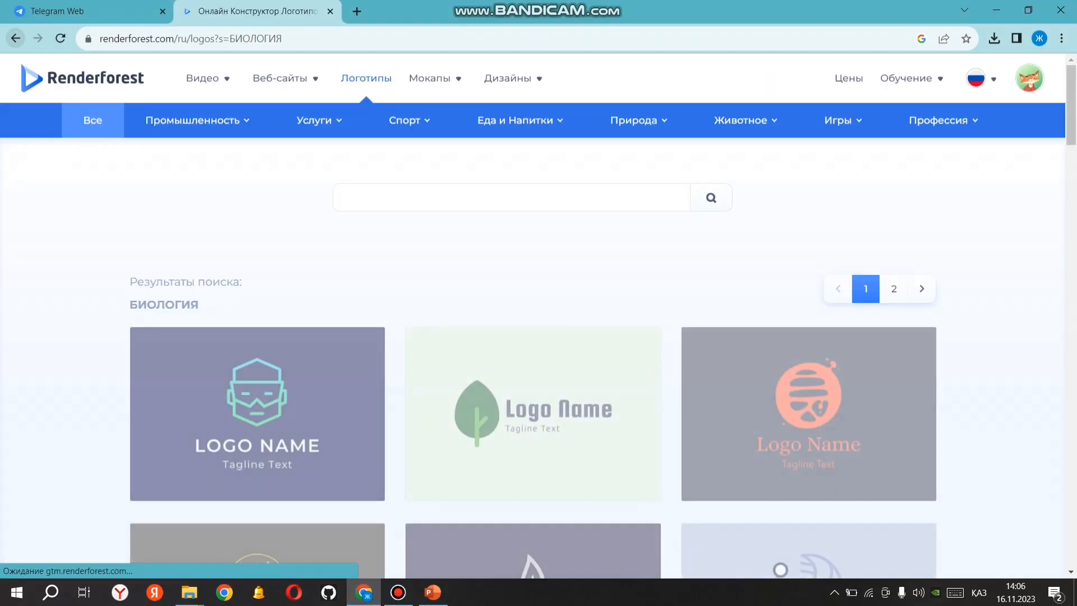